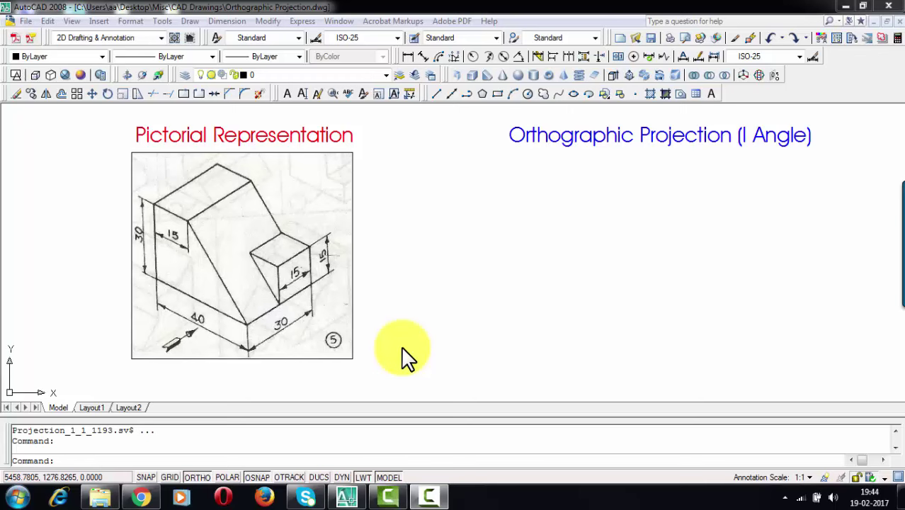
Draw a long horizontal reference line with Ortho on, under the Orthographic Projection (I Angle) title
{"action": "scroll", "coordinate": [401, 357], "scroll_direction": "up", "scroll_amount": 1}
{"action": "mouse_move", "coordinate": [402, 357]}
{"action": "middle_mouse_down"}
{"action": "mouse_move", "coordinate": [448, 288]}
{"action": "mouse_move", "coordinate": [491, 280]}
{"action": "middle_mouse_up"}
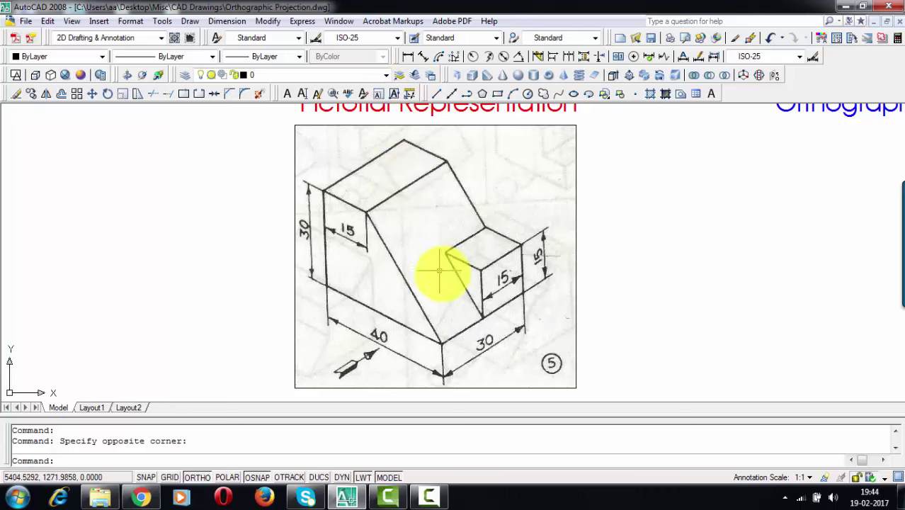
{"action": "scroll", "coordinate": [441, 263], "scroll_direction": "down", "scroll_amount": 2}
{"action": "middle_click_drag", "start_coordinate": [429, 273], "coordinate": [231, 245]}
{"action": "type", "text": "l"}
{"action": "key", "text": "Return"}
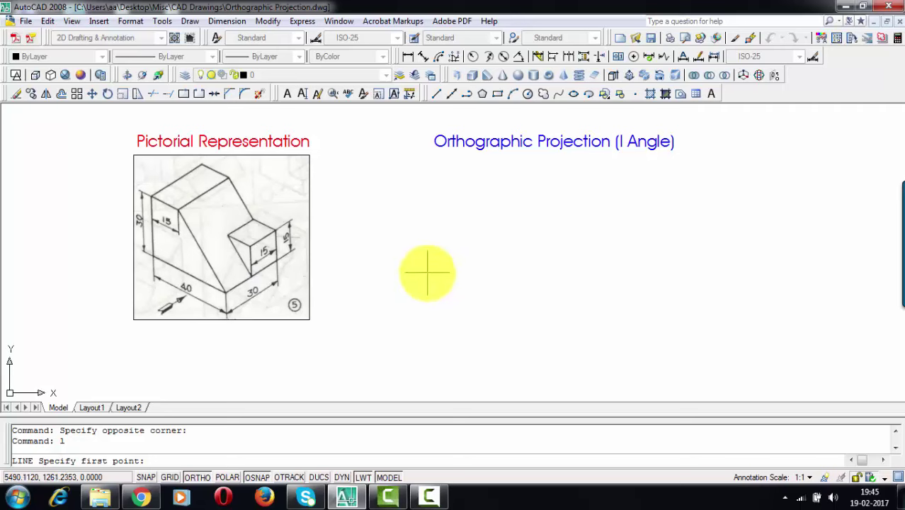
{"action": "left_click", "coordinate": [427, 272]}
{"action": "left_click", "coordinate": [662, 272]}
{"action": "key", "text": "Return"}
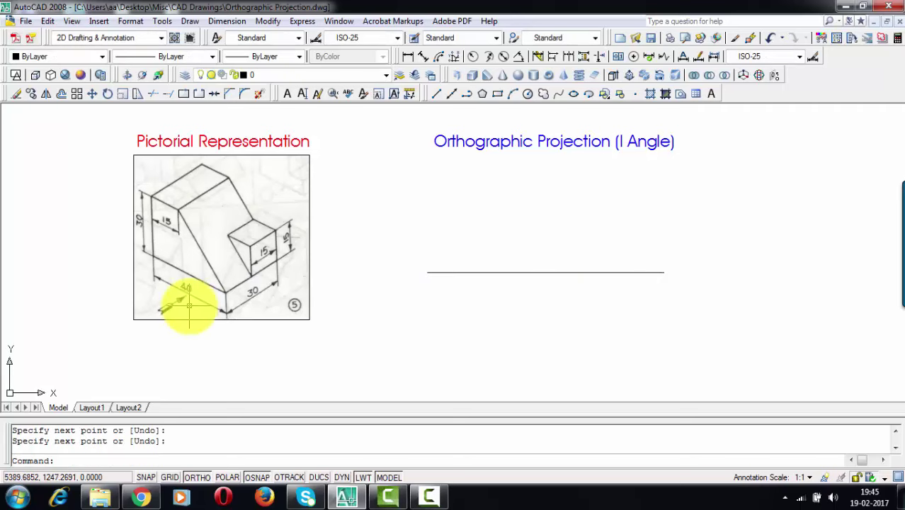
{"action": "scroll", "coordinate": [189, 306], "scroll_direction": "up", "scroll_amount": 2}
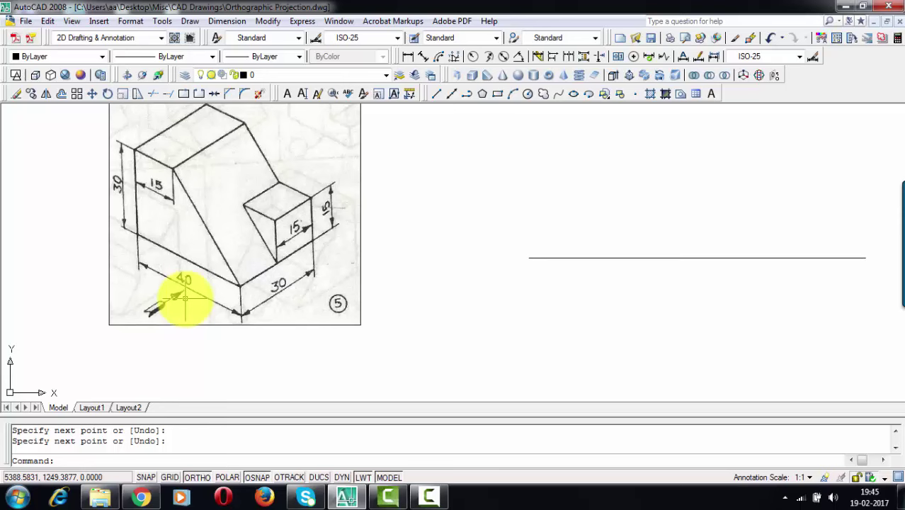
{"action": "mouse_move", "coordinate": [185, 296]}
{"action": "middle_mouse_down"}
{"action": "mouse_move", "coordinate": [228, 313]}
{"action": "mouse_move", "coordinate": [228, 324]}
{"action": "mouse_move", "coordinate": [128, 291]}
{"action": "mouse_move", "coordinate": [57, 283]}
{"action": "middle_mouse_up"}
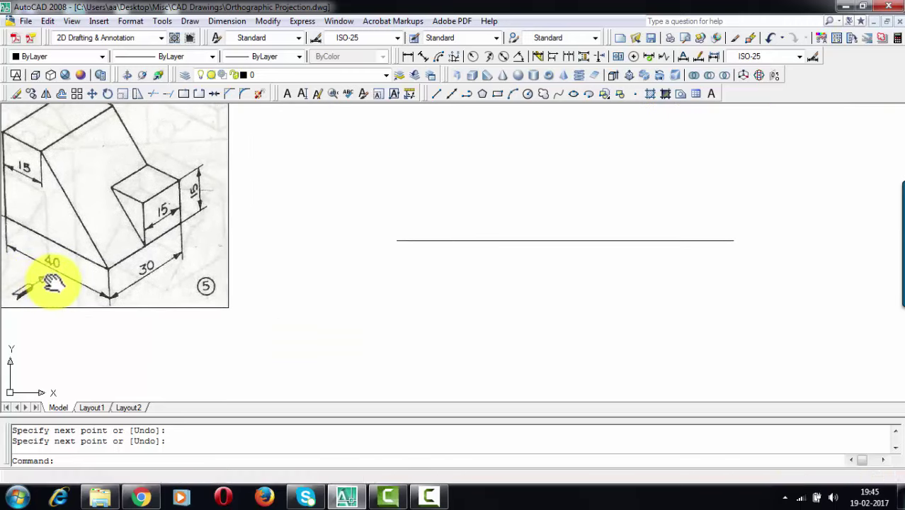
{"action": "type", "text": "l"}
{"action": "key", "text": "Return"}
Draw a vertical line through the reference line, 10 units above and 10 units below it
{"action": "left_click", "coordinate": [470, 240]}
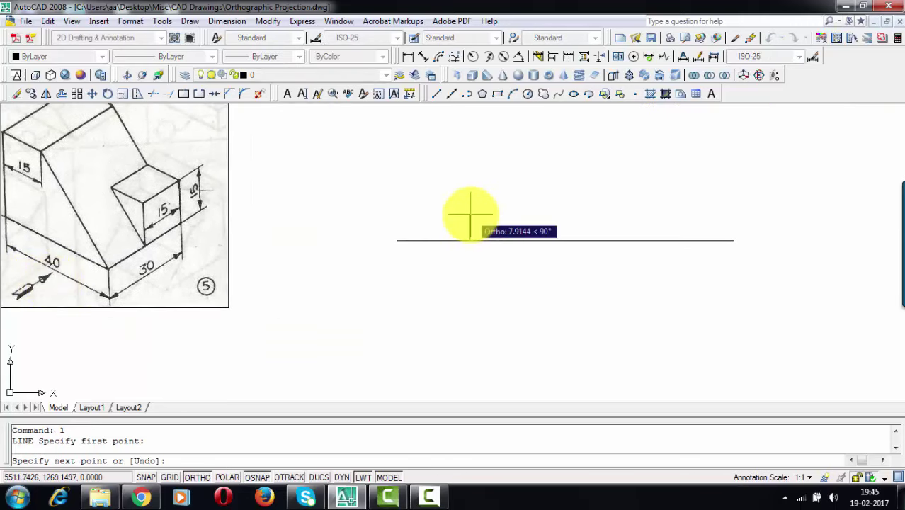
{"action": "type", "text": "10"}
{"action": "key", "text": "Return"}
{"action": "key", "text": "Return"}
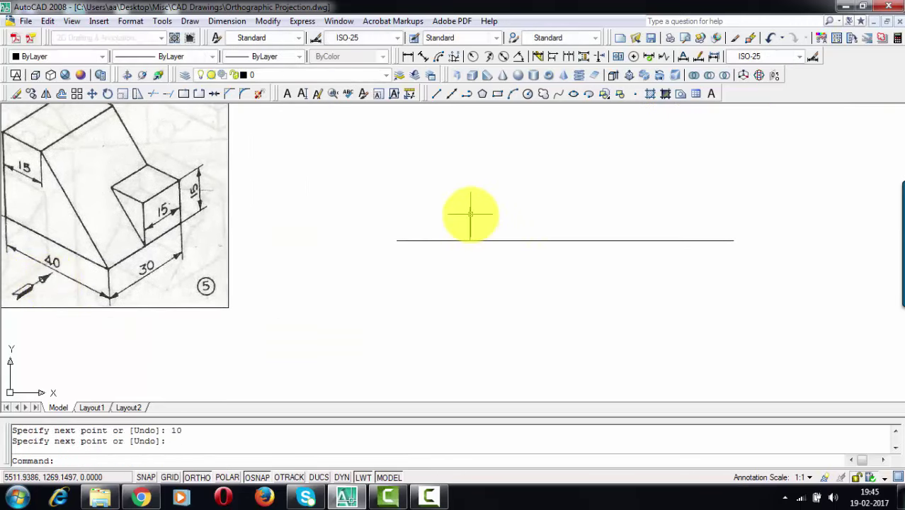
{"action": "key", "text": "Return"}
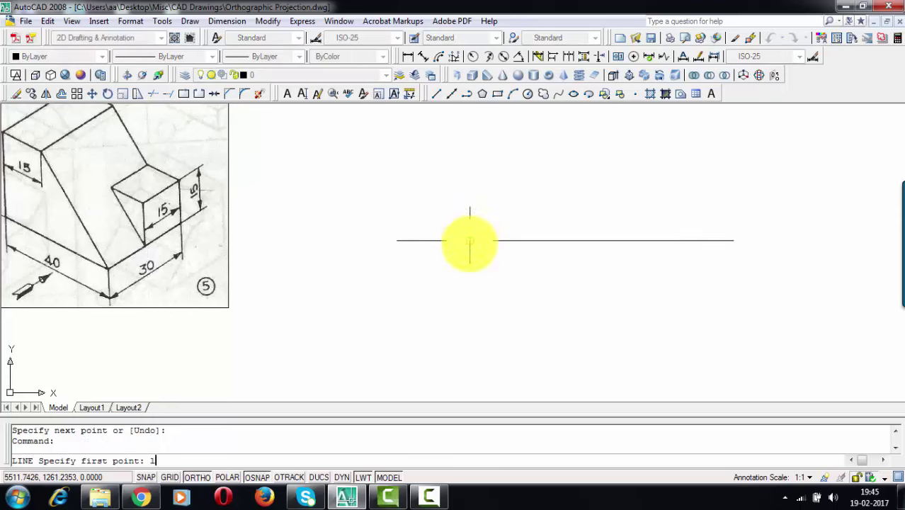
{"action": "key", "text": "Return"}
{"action": "left_click", "coordinate": [470, 240]}
{"action": "type", "text": "1"}
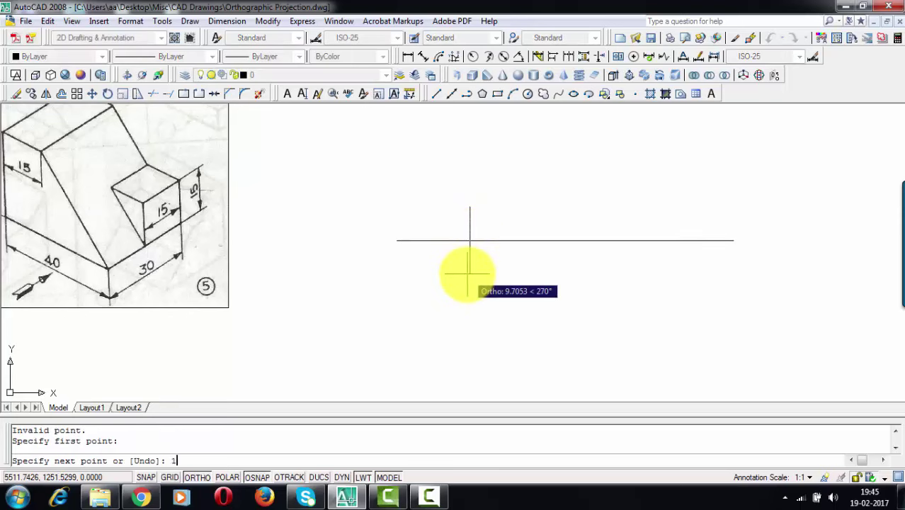
{"action": "type", "text": "0"}
{"action": "key", "text": "Return"}
{"action": "key", "text": "Return"}
Pan across the enlarged pictorial sketch, then return to the line crossing
{"action": "middle_click_drag", "start_coordinate": [193, 247], "coordinate": [396, 258]}
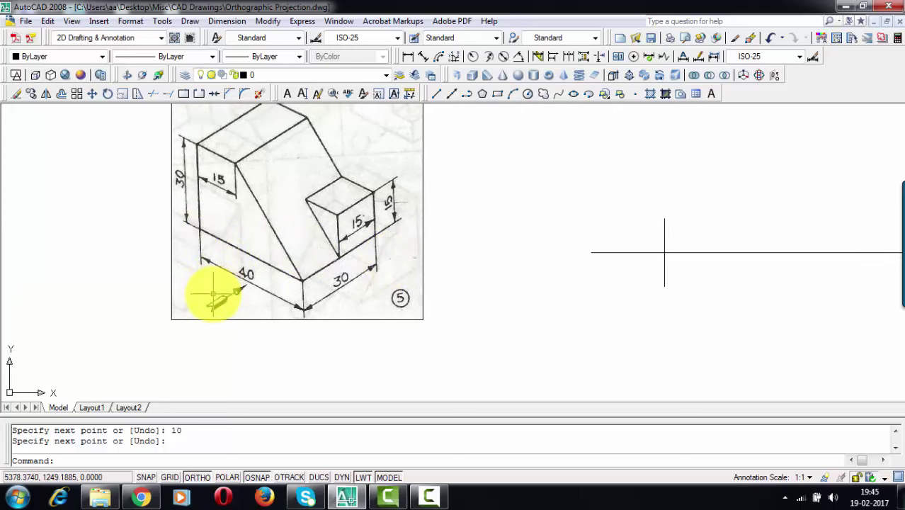
{"action": "middle_click_drag", "start_coordinate": [444, 262], "coordinate": [390, 268]}
{"action": "scroll", "coordinate": [390, 268], "scroll_direction": "down", "scroll_amount": 2}
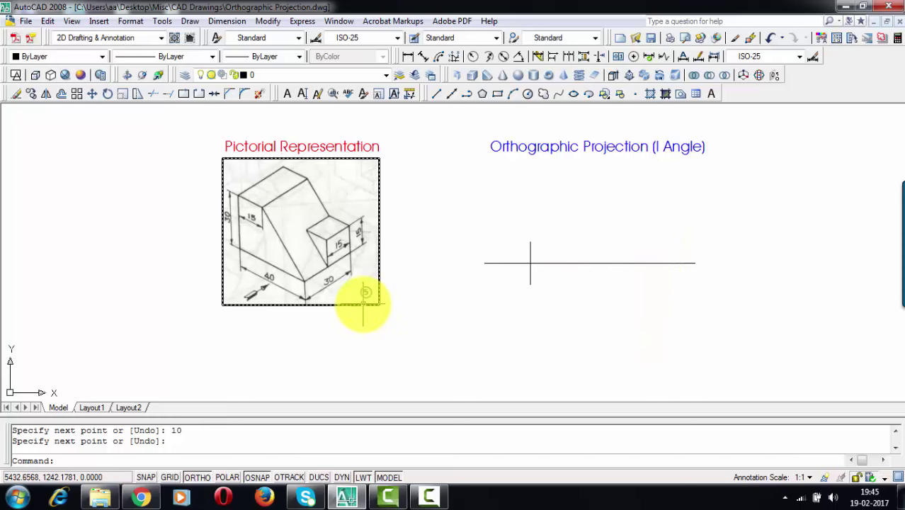
{"action": "scroll", "coordinate": [303, 297], "scroll_direction": "up", "scroll_amount": 2}
{"action": "middle_click_drag", "start_coordinate": [303, 297], "coordinate": [414, 312]}
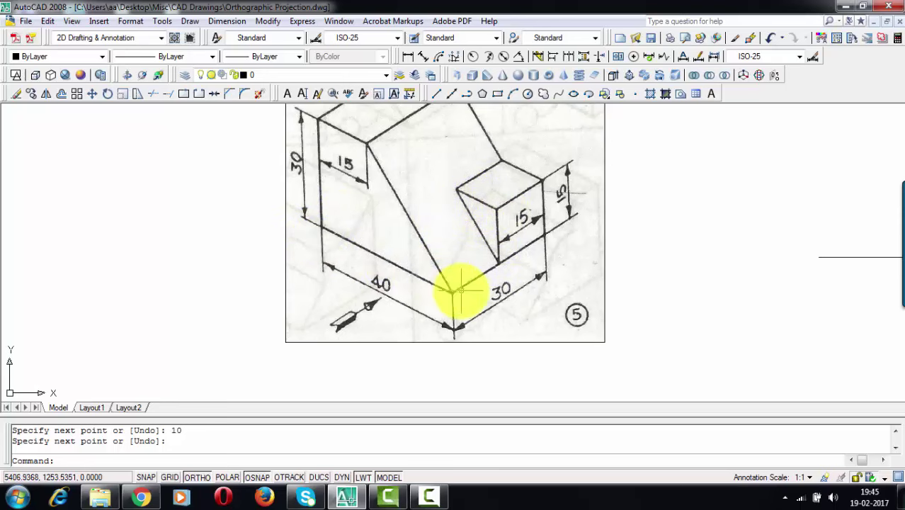
{"action": "middle_click_drag", "start_coordinate": [505, 268], "coordinate": [192, 285]}
{"action": "key", "text": "Return"}
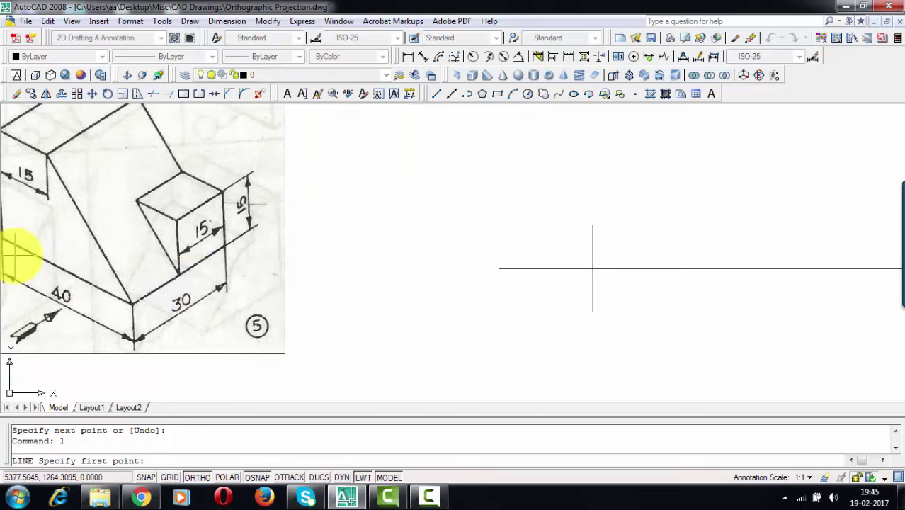
{"action": "middle_click_drag", "start_coordinate": [16, 252], "coordinate": [61, 262]}
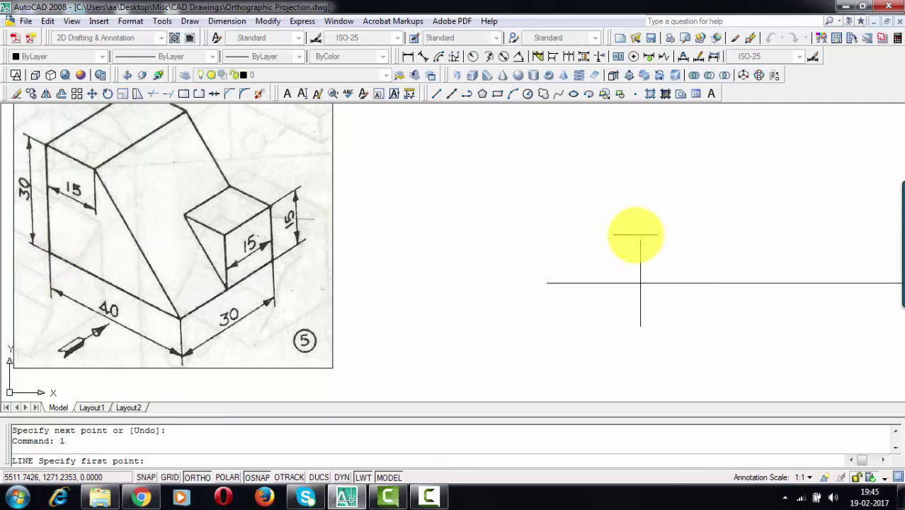
Draw the front view's 40-unit base line and its 30-unit left edge
{"action": "left_click", "coordinate": [639, 240]}
{"action": "type", "text": "40"}
{"action": "key", "text": "Return"}
{"action": "key", "text": "Return"}
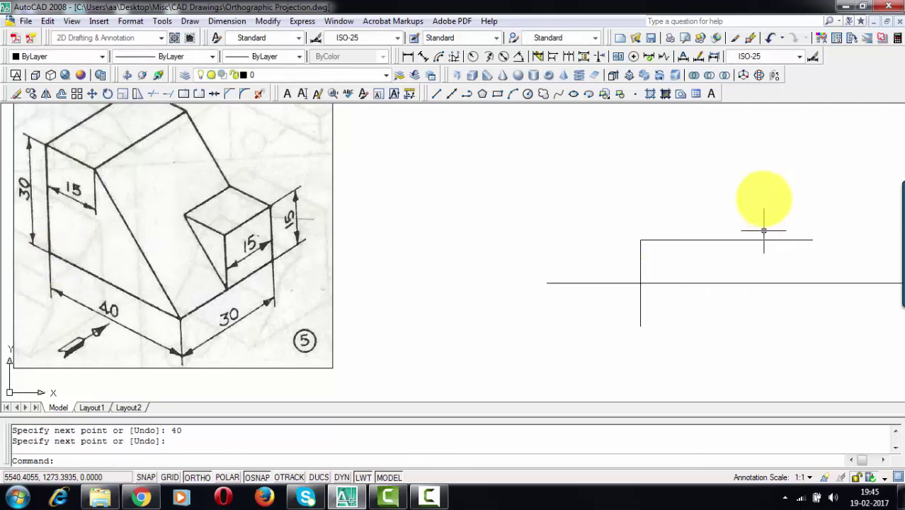
{"action": "middle_click_drag", "start_coordinate": [261, 292], "coordinate": [283, 297]}
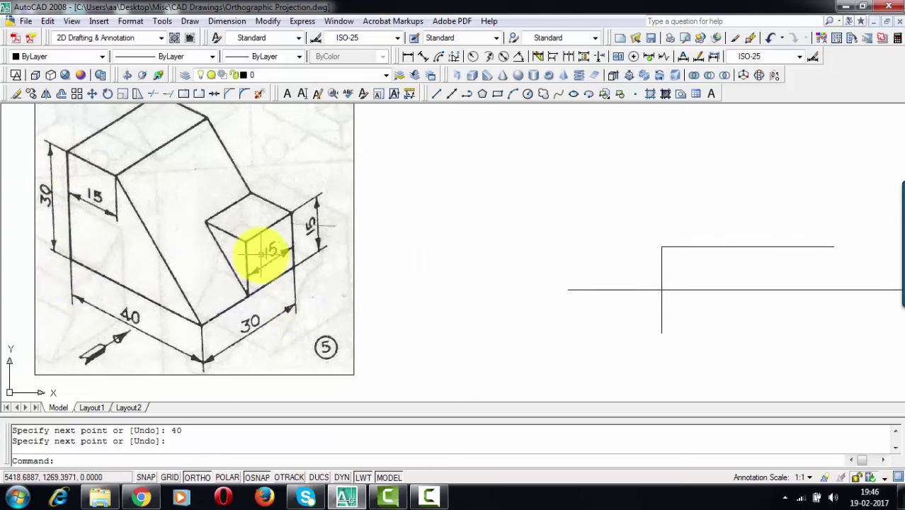
{"action": "type", "text": "l"}
{"action": "key", "text": "Return"}
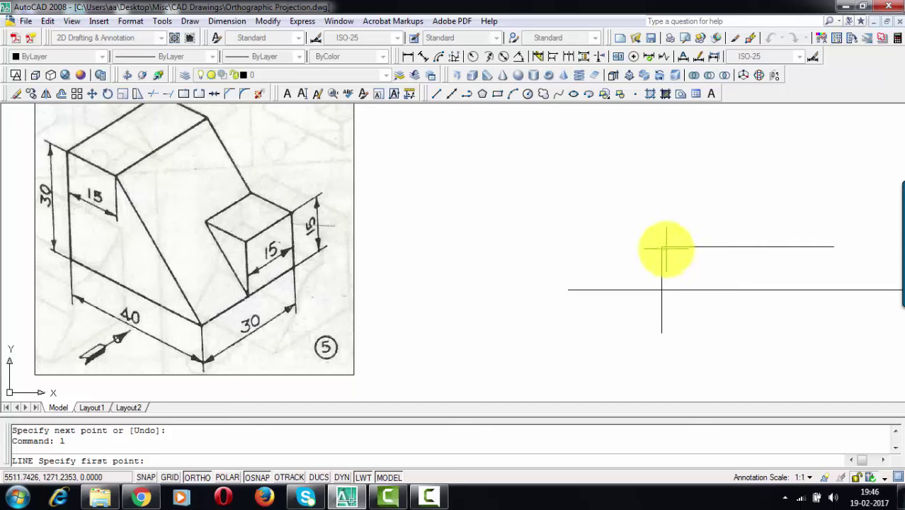
{"action": "left_click", "coordinate": [661, 246]}
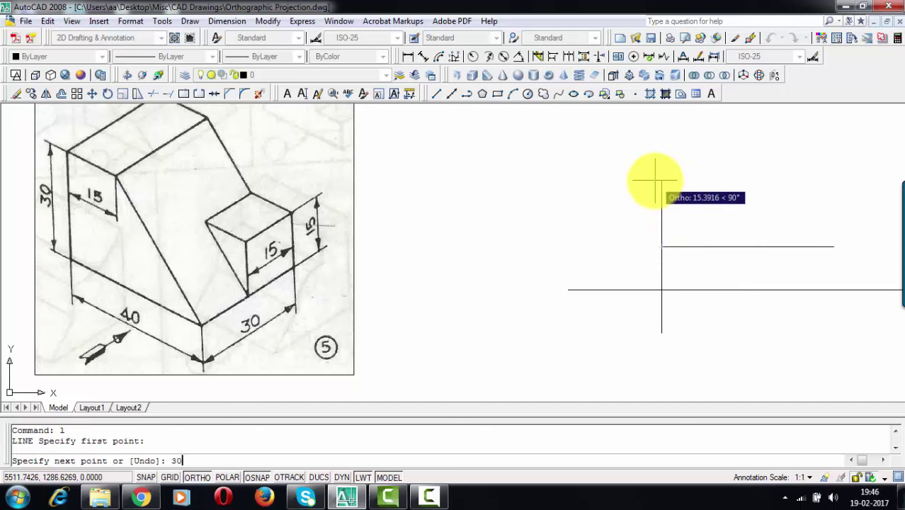
{"action": "key", "text": "Return"}
{"action": "key", "text": "Return"}
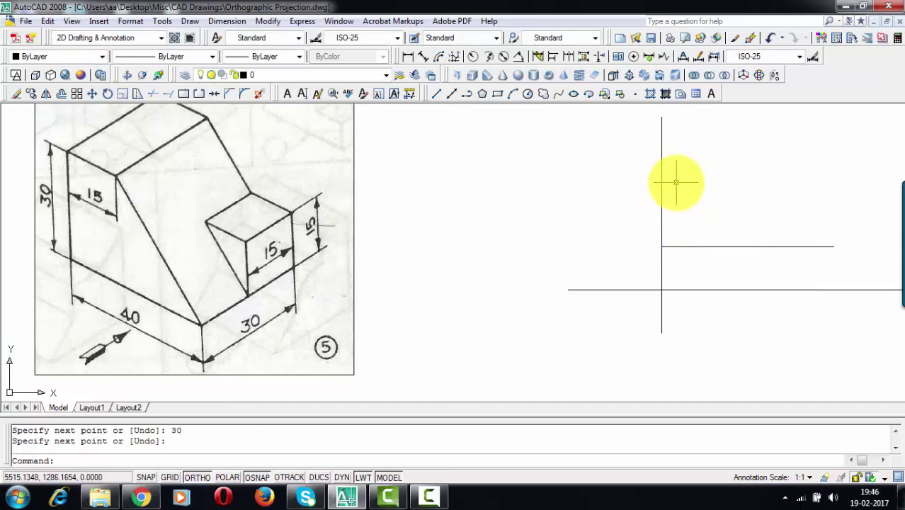
{"action": "middle_click_drag", "start_coordinate": [676, 183], "coordinate": [656, 196]}
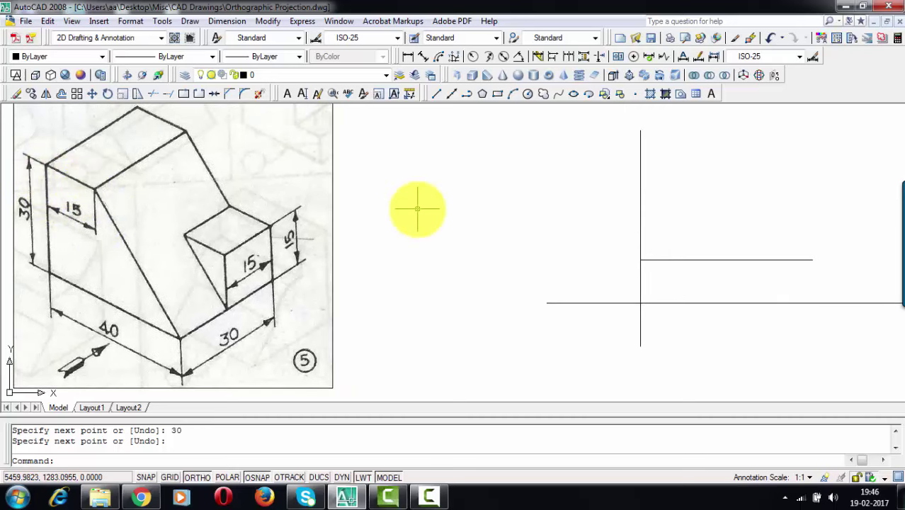
Add the 15-unit top edge and the sloping side down to the base's right end
{"action": "key", "text": "Return"}
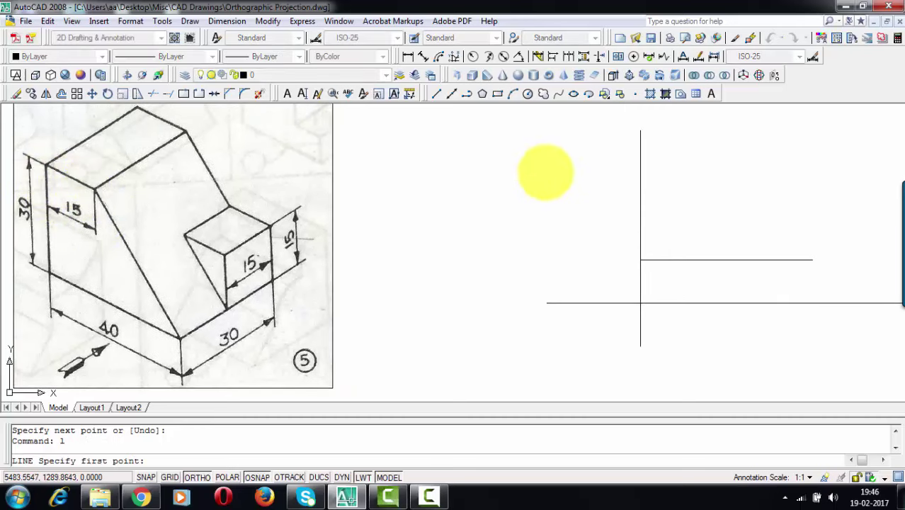
{"action": "left_click", "coordinate": [641, 130]}
{"action": "type", "text": "15"}
{"action": "key", "text": "Return"}
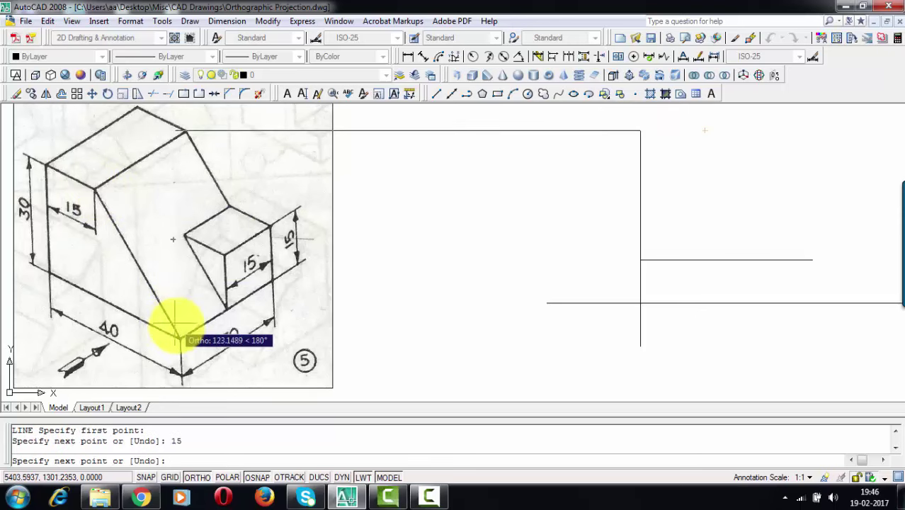
{"action": "left_click", "coordinate": [812, 259]}
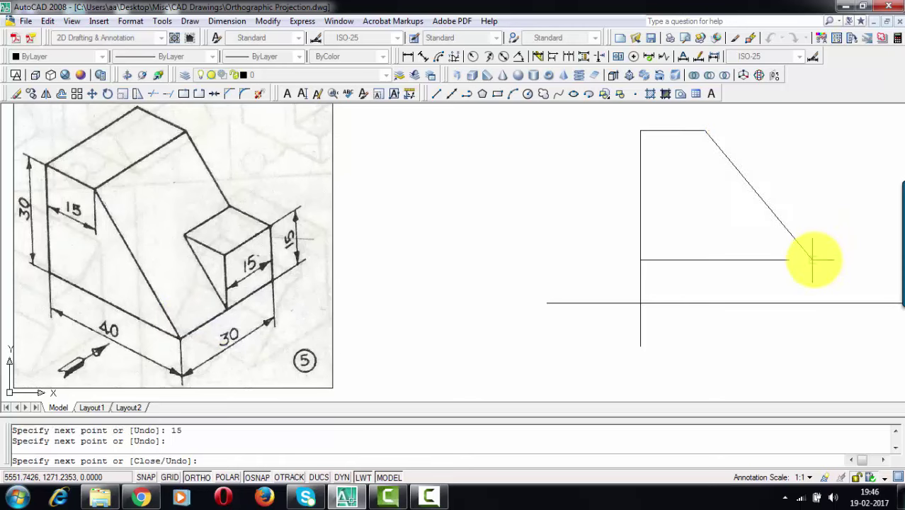
{"action": "key", "text": "Return"}
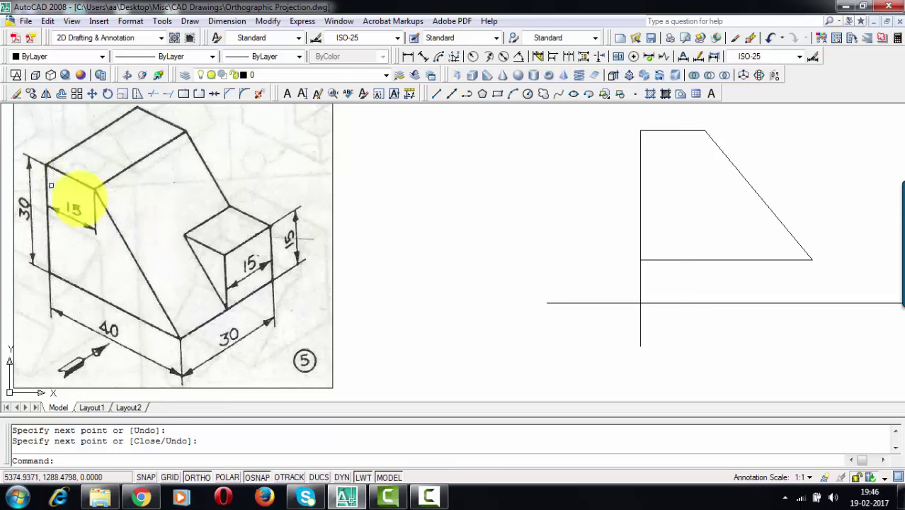
Draw a 15-unit vertical edge up from the front view's bottom-right corner
{"action": "middle_click_drag", "start_coordinate": [182, 327], "coordinate": [238, 303]}
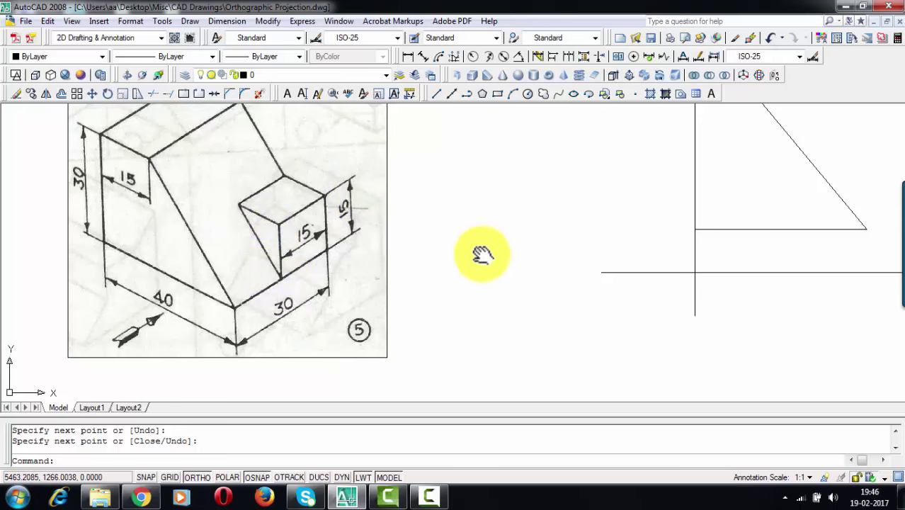
{"action": "middle_click_drag", "start_coordinate": [485, 253], "coordinate": [343, 279]}
{"action": "type", "text": "l"}
{"action": "key", "text": "Return"}
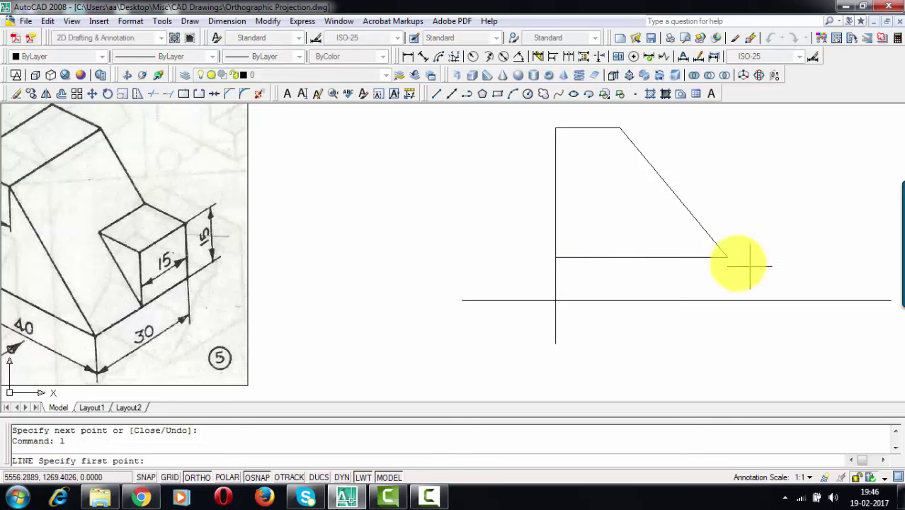
{"action": "left_click", "coordinate": [727, 256]}
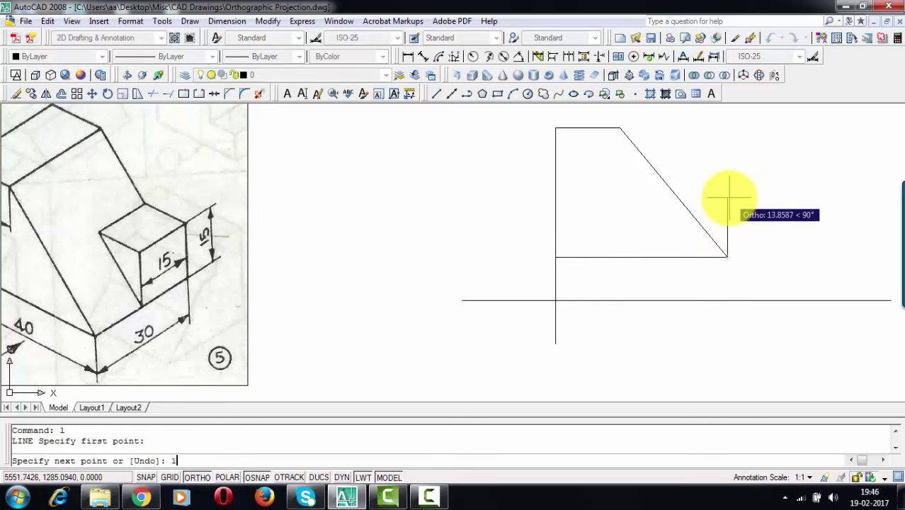
{"action": "type", "text": "15"}
{"action": "key", "text": "Return"}
{"action": "key", "text": "Return"}
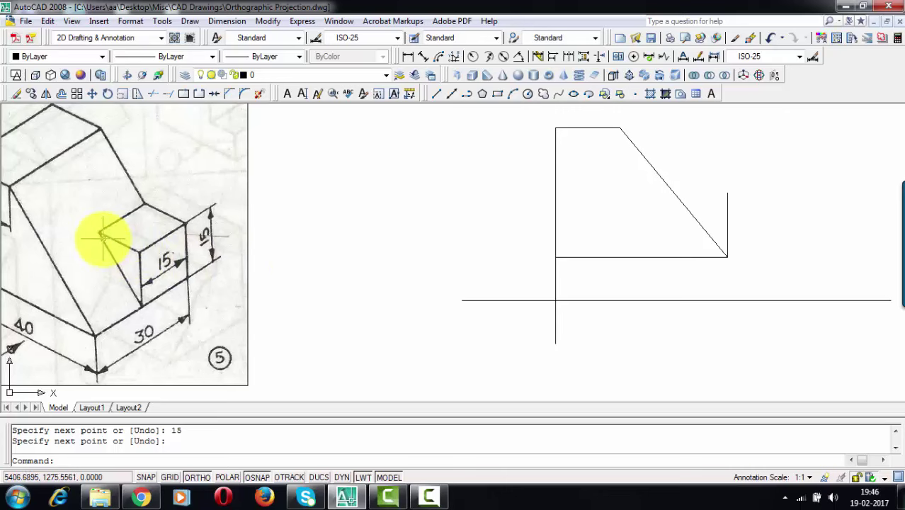
Extend the step's top edge until it meets the sloped side
{"action": "middle_click_drag", "start_coordinate": [135, 252], "coordinate": [275, 262]}
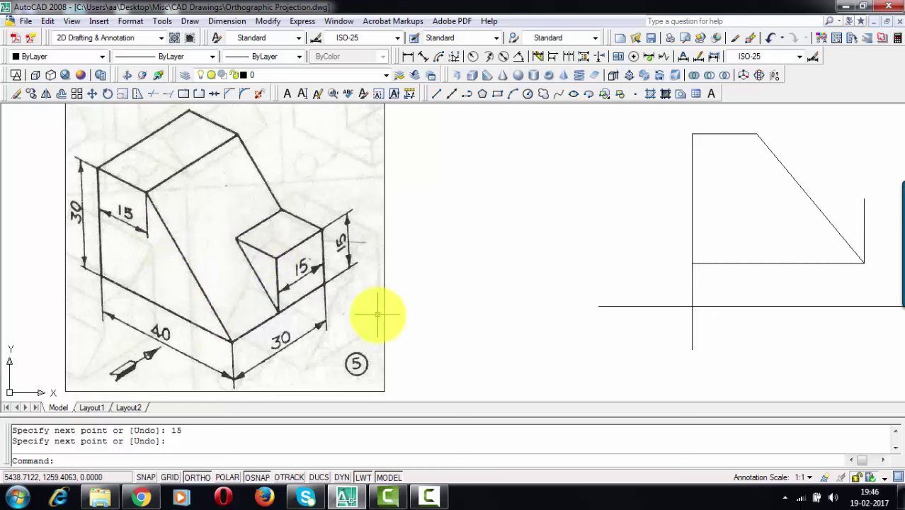
{"action": "middle_click_drag", "start_coordinate": [377, 312], "coordinate": [111, 322]}
{"action": "type", "text": "l"}
{"action": "key", "text": "Return"}
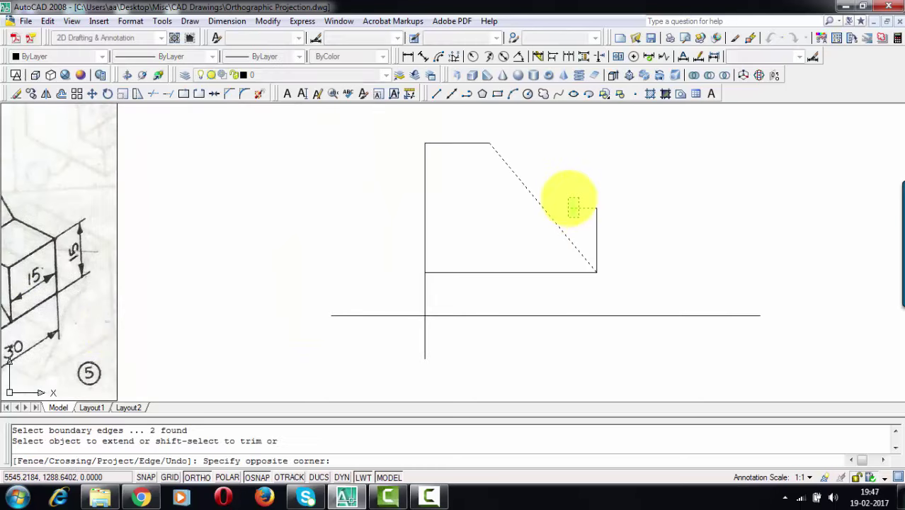
{"action": "left_click", "coordinate": [571, 196]}
{"action": "key", "text": "Escape"}
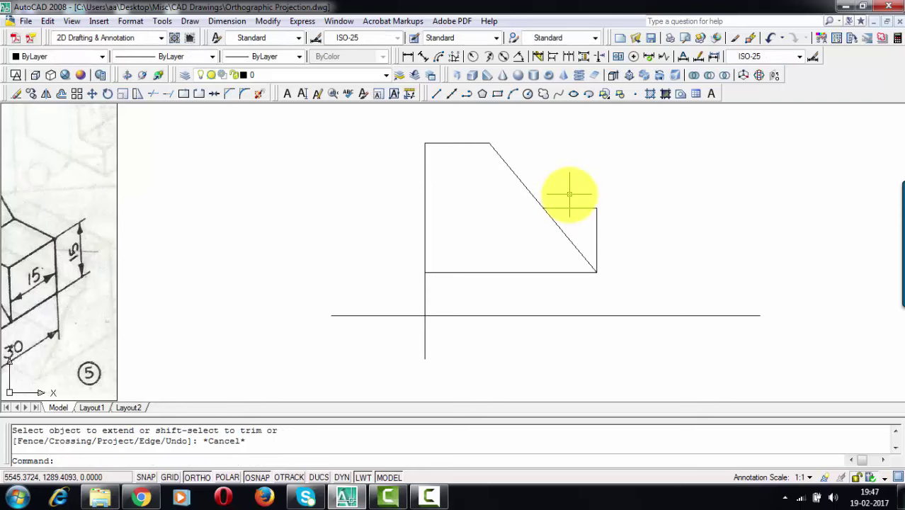
{"action": "scroll", "coordinate": [571, 188], "scroll_direction": "down", "scroll_amount": 2}
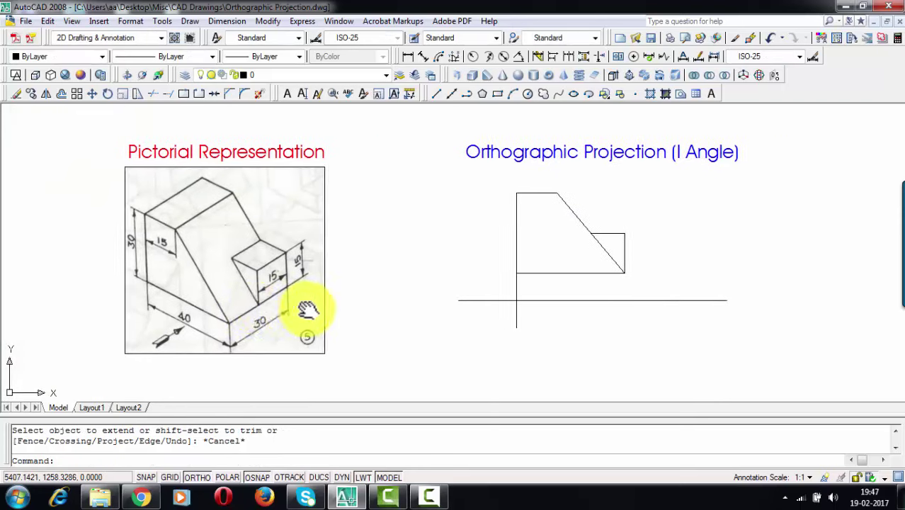
{"action": "scroll", "coordinate": [370, 313], "scroll_direction": "up", "scroll_amount": 3}
{"action": "scroll", "coordinate": [370, 312], "scroll_direction": "up", "scroll_amount": 2}
{"action": "middle_click_drag", "start_coordinate": [363, 307], "coordinate": [407, 369]}
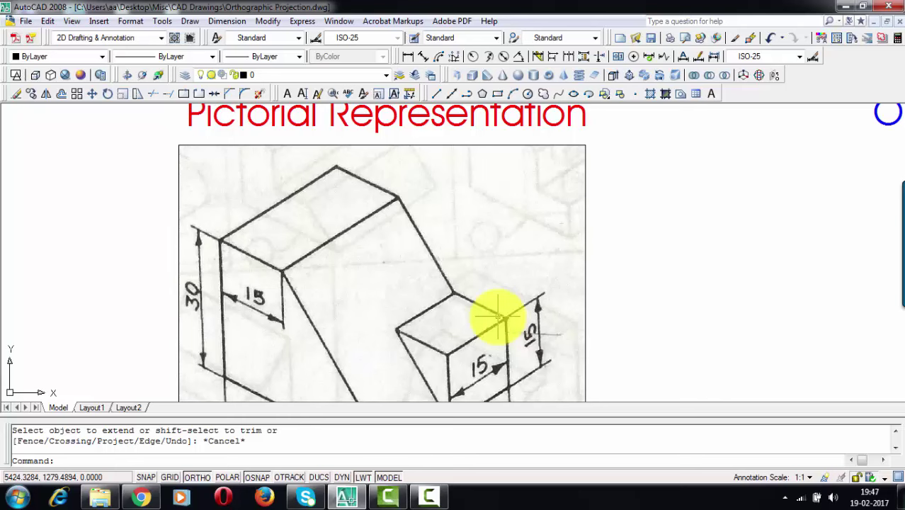
{"action": "scroll", "coordinate": [499, 315], "scroll_direction": "down", "scroll_amount": 2}
{"action": "mouse_move", "coordinate": [499, 313]}
{"action": "middle_mouse_down"}
{"action": "mouse_move", "coordinate": [344, 212]}
{"action": "mouse_move", "coordinate": [380, 283]}
{"action": "middle_mouse_up"}
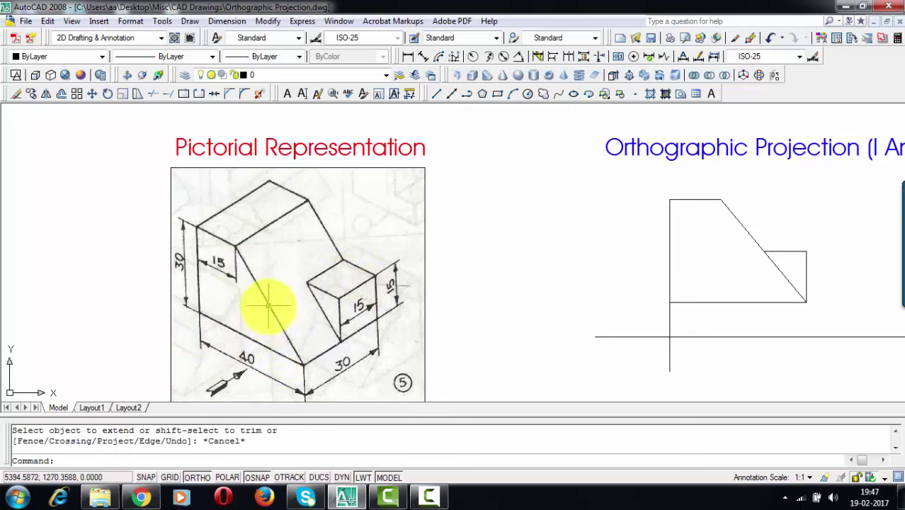
Draw the top view's 40-unit upper edge below the reference line, under the front view
{"action": "type", "text": "l"}
{"action": "key", "text": "Return"}
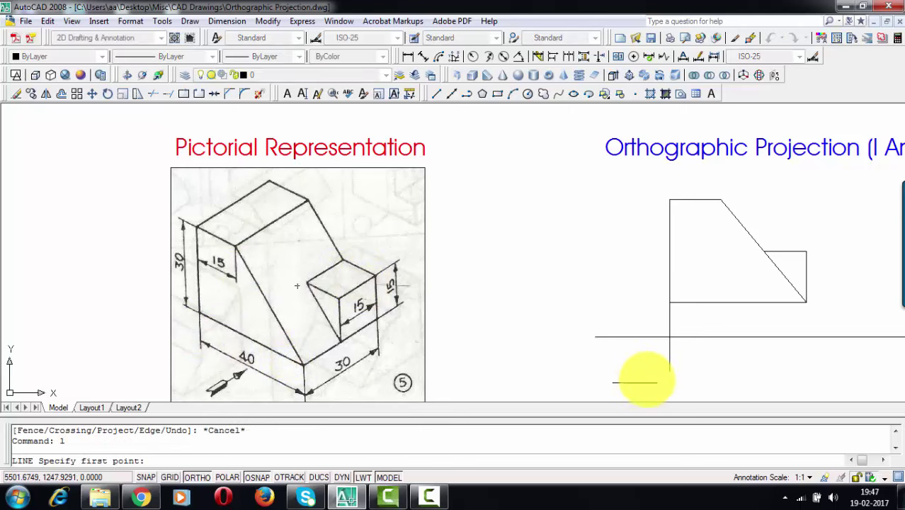
{"action": "left_click", "coordinate": [670, 370]}
{"action": "type", "text": "40"}
{"action": "key", "text": "Return"}
{"action": "middle_click_drag", "start_coordinate": [757, 369], "coordinate": [592, 343]}
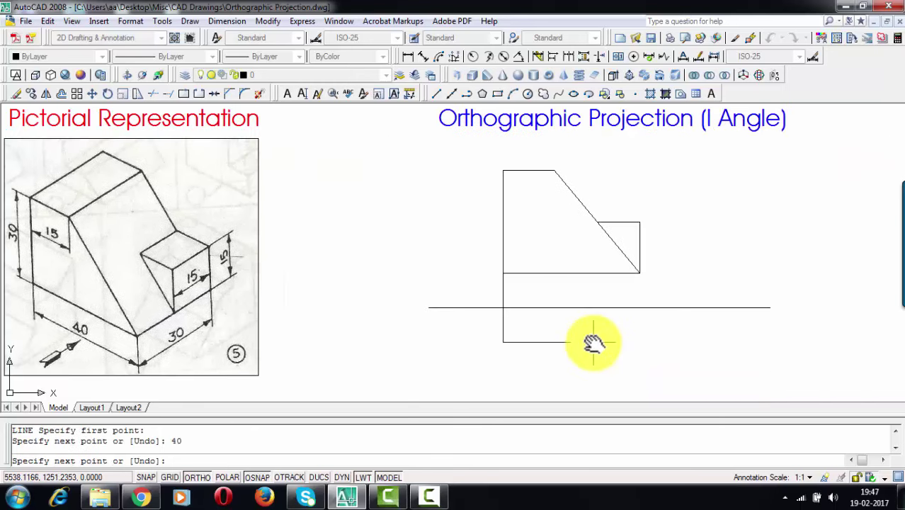
{"action": "key", "text": "Return"}
{"action": "middle_click_drag", "start_coordinate": [400, 355], "coordinate": [460, 303]}
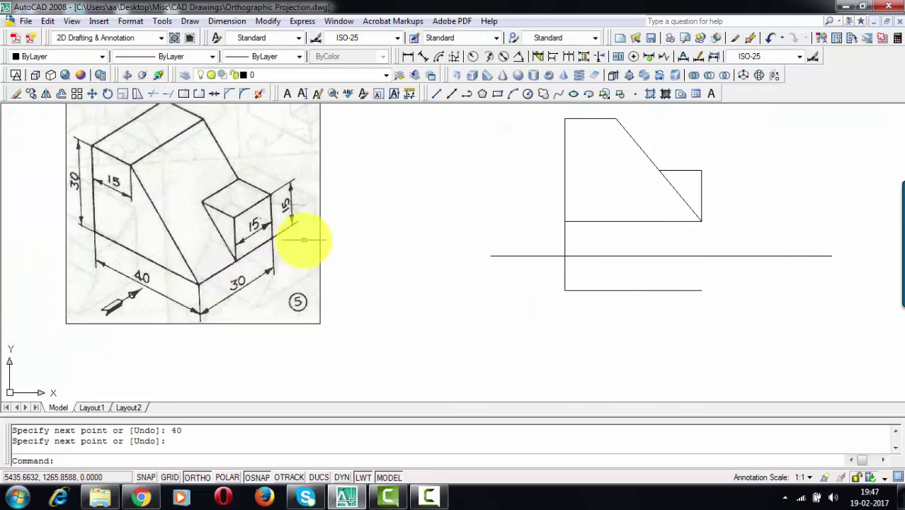
Complete the rectangle with the 30-unit side, the 40-unit bottom edge and the closing left side
{"action": "type", "text": "l"}
{"action": "key", "text": "Return"}
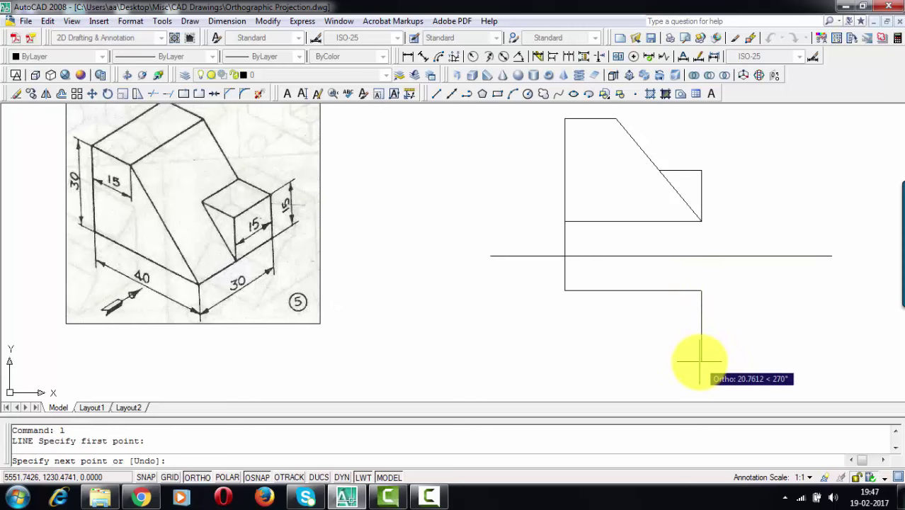
{"action": "key", "text": "Return"}
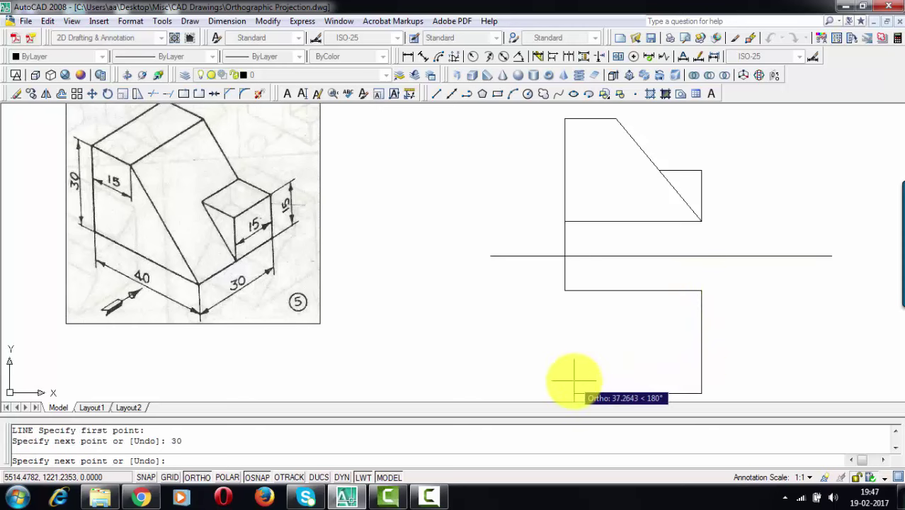
{"action": "type", "text": "40"}
{"action": "key", "text": "Return"}
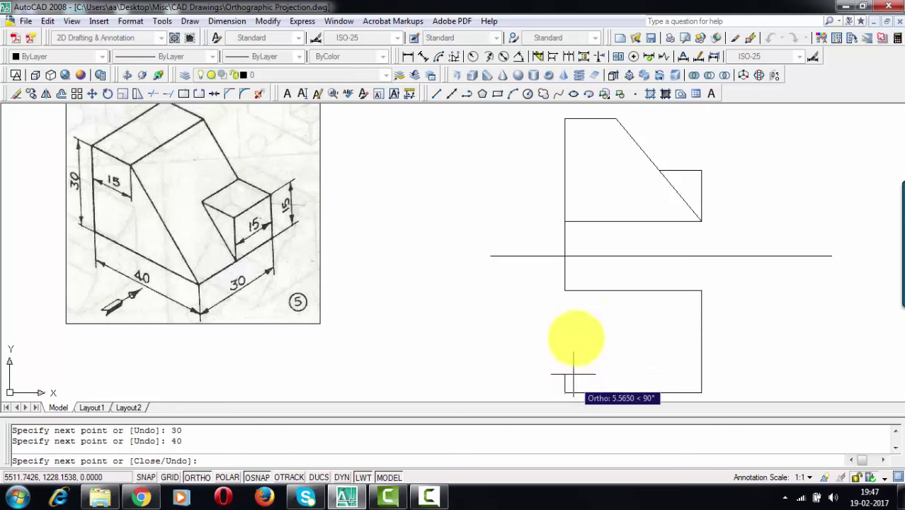
{"action": "left_click", "coordinate": [564, 290]}
{"action": "key", "text": "Return"}
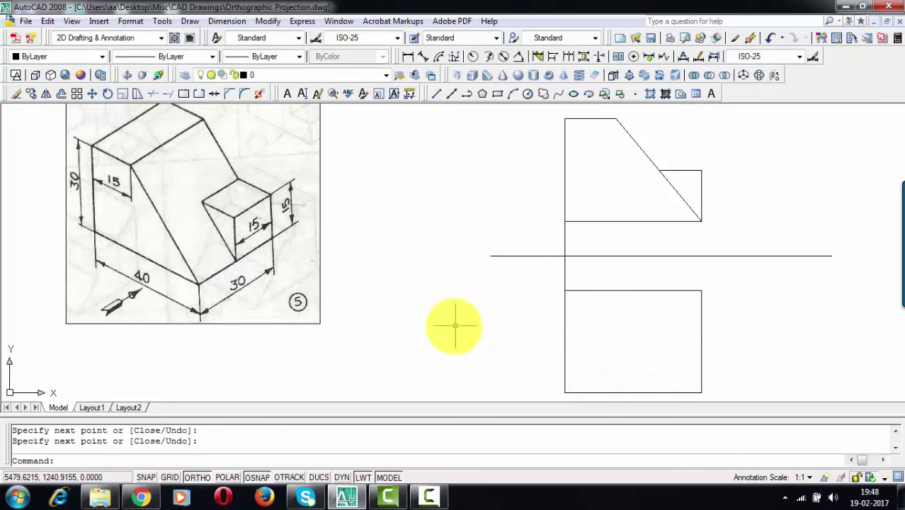
Project the slope's upper corner straight down as a line through the top view to its bottom edge
{"action": "scroll", "coordinate": [457, 322], "scroll_direction": "down", "scroll_amount": 3}
{"action": "middle_click_drag", "start_coordinate": [456, 323], "coordinate": [471, 317]}
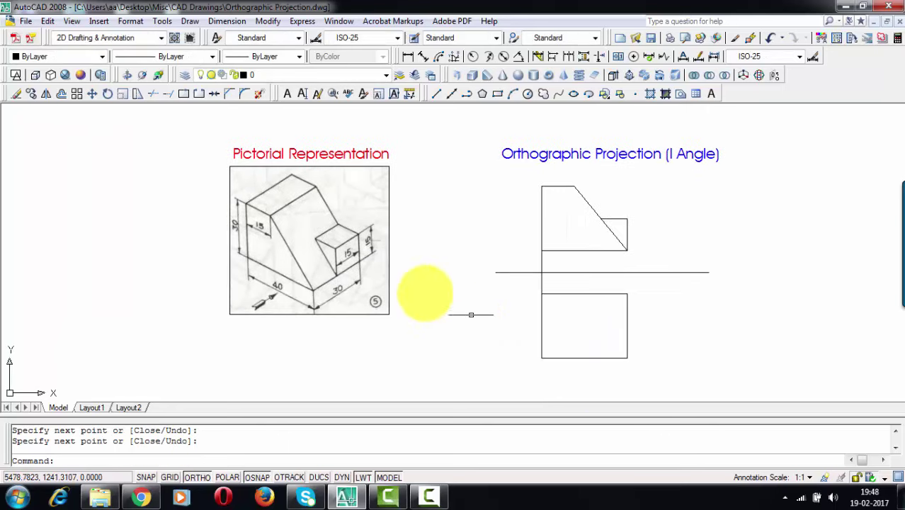
{"action": "scroll", "coordinate": [279, 201], "scroll_direction": "up", "scroll_amount": 2}
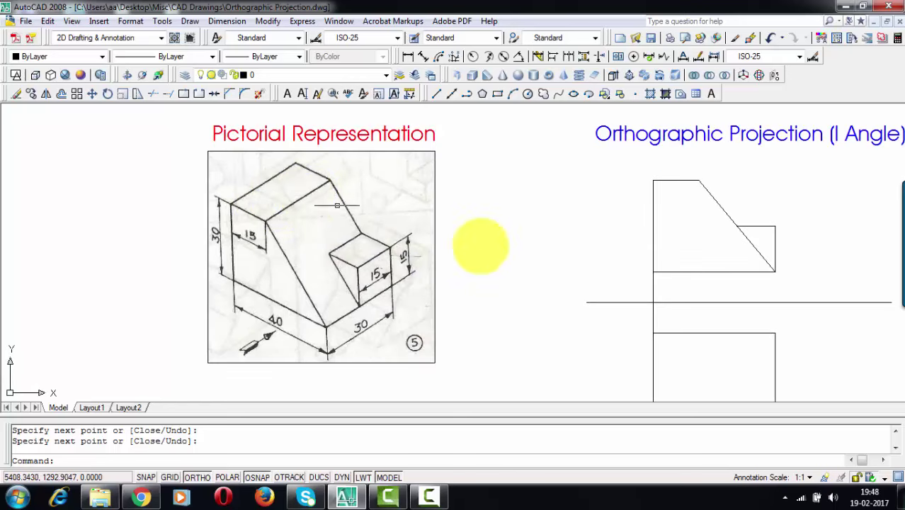
{"action": "middle_click_drag", "start_coordinate": [505, 253], "coordinate": [461, 233]}
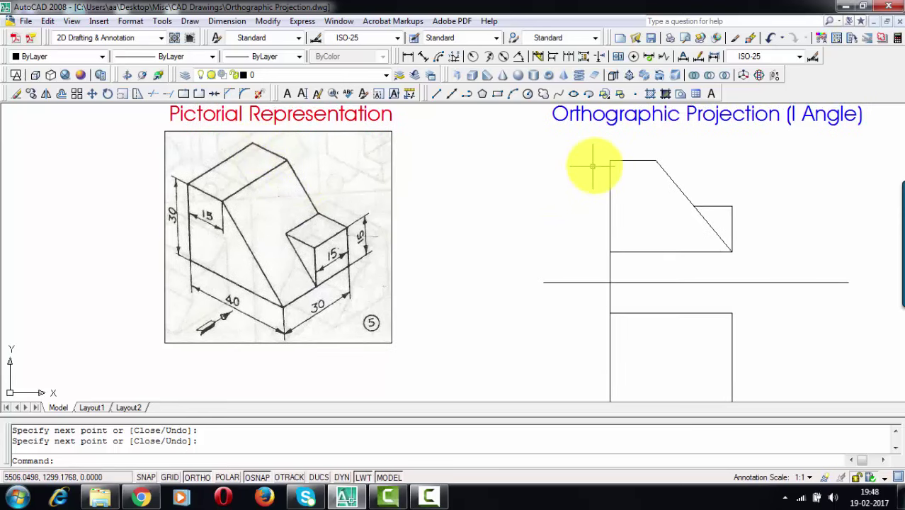
{"action": "key", "text": "Return"}
{"action": "left_click", "coordinate": [657, 162]}
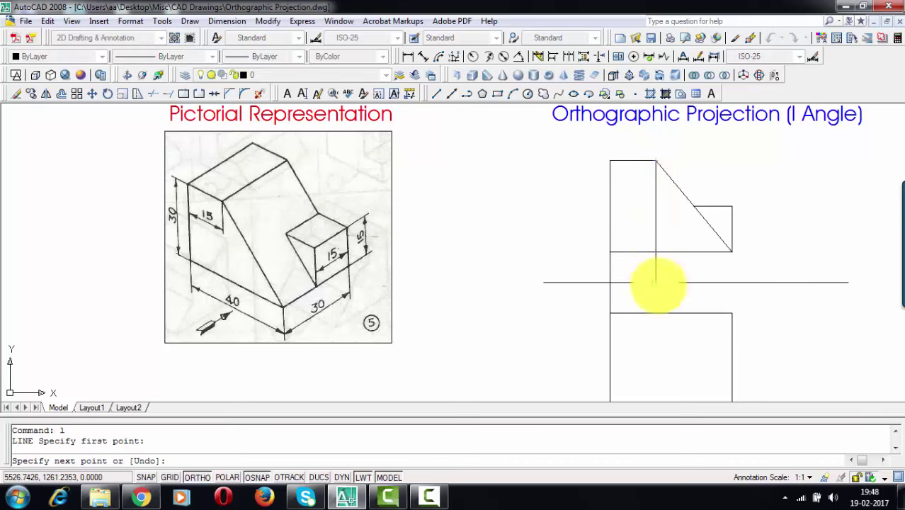
{"action": "left_click", "coordinate": [655, 358]}
{"action": "mouse_move", "coordinate": [655, 358]}
{"action": "middle_mouse_down"}
{"action": "mouse_move", "coordinate": [627, 234]}
{"action": "mouse_move", "coordinate": [660, 282]}
{"action": "middle_mouse_up"}
{"action": "left_click", "coordinate": [631, 287]}
{"action": "key", "text": "Return"}
{"action": "scroll", "coordinate": [651, 237], "scroll_direction": "down", "scroll_amount": 2}
{"action": "scroll", "coordinate": [429, 218], "scroll_direction": "up", "scroll_amount": 5}
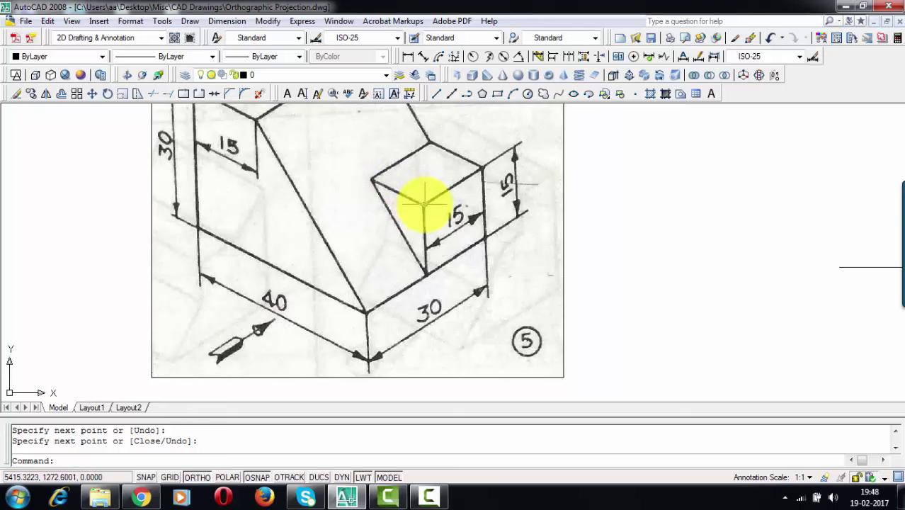
{"action": "scroll", "coordinate": [424, 204], "scroll_direction": "down", "scroll_amount": 2}
Draw the 15 × 15 step notch in the top view's upper right corner and thicken the view outlines
{"action": "mouse_move", "coordinate": [433, 196]}
{"action": "middle_mouse_down"}
{"action": "mouse_move", "coordinate": [468, 222]}
{"action": "mouse_move", "coordinate": [535, 208]}
{"action": "middle_mouse_up"}
{"action": "type", "text": "l"}
{"action": "key", "text": "Return"}
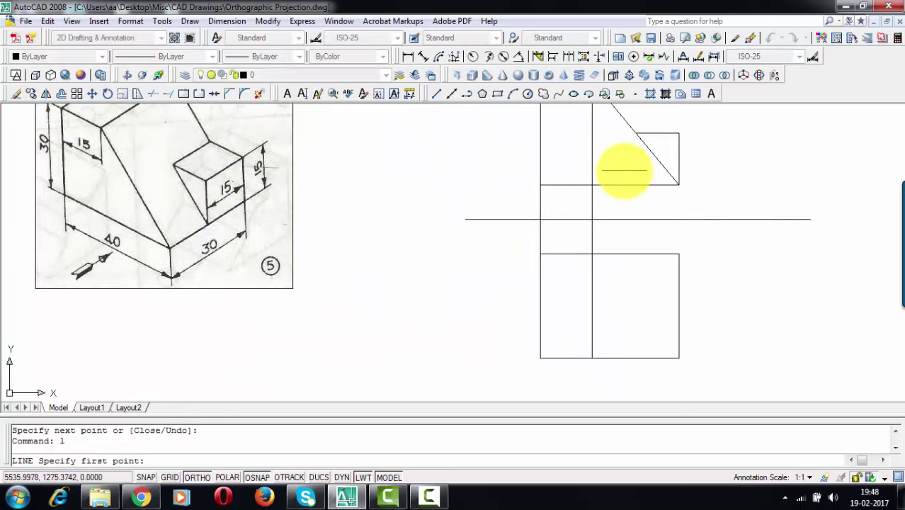
{"action": "left_click", "coordinate": [636, 133]}
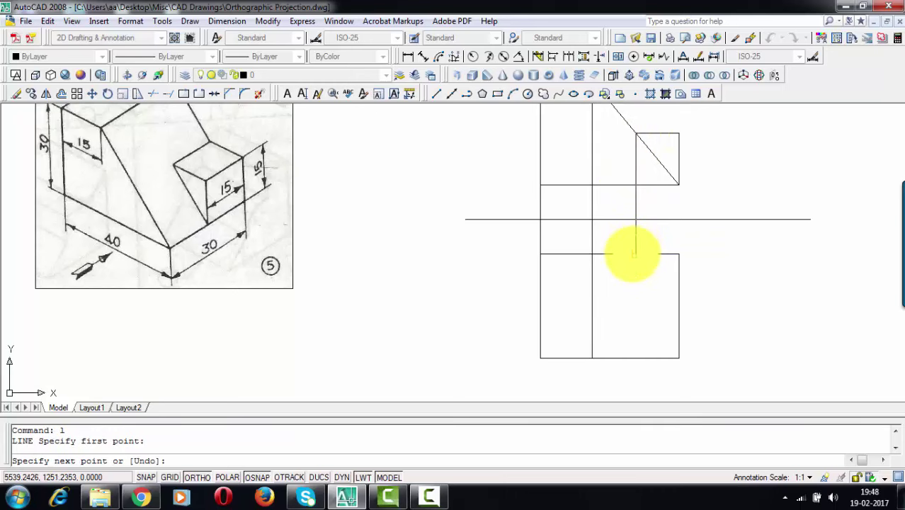
{"action": "left_click", "coordinate": [635, 253]}
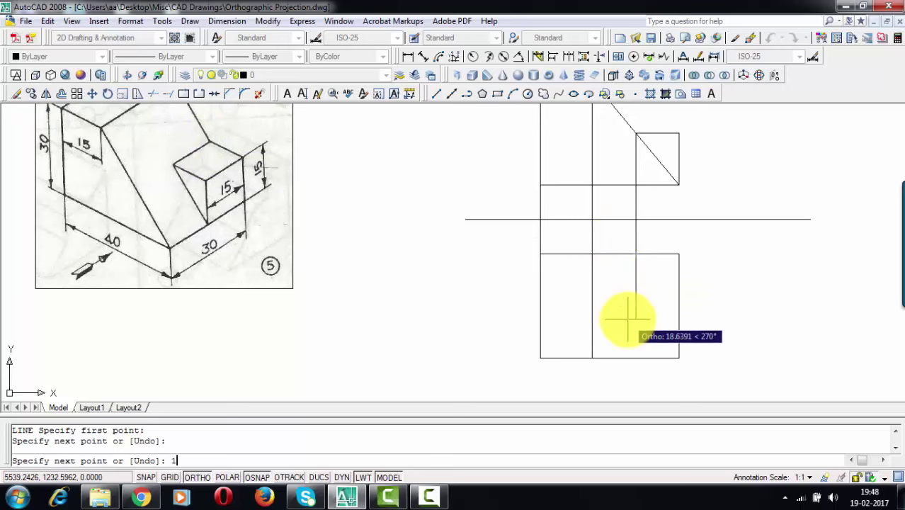
{"action": "type", "text": "5"}
{"action": "key", "text": "Return"}
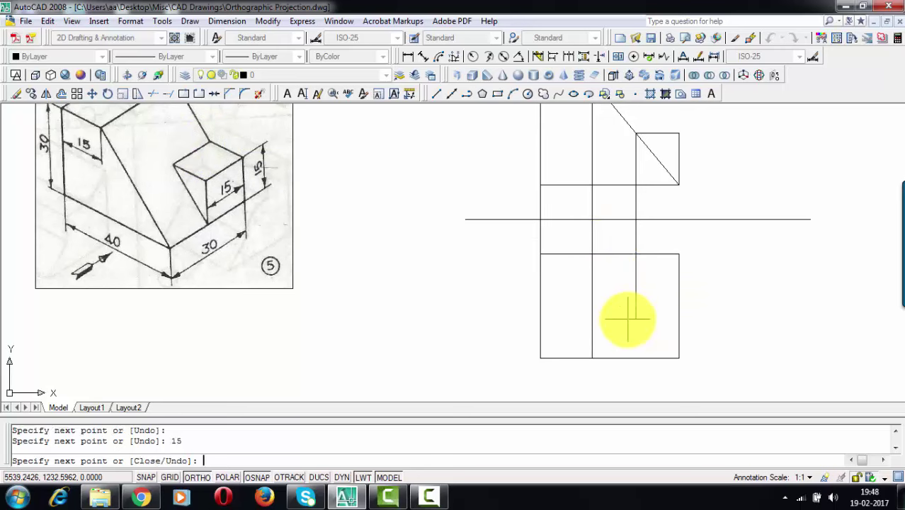
{"action": "left_click", "coordinate": [677, 307]}
{"action": "key", "text": "Return"}
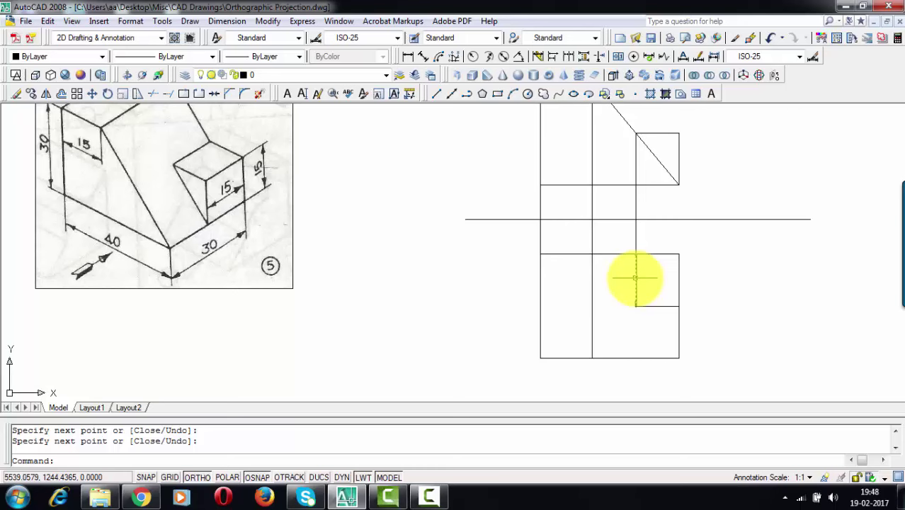
{"action": "middle_click_drag", "start_coordinate": [654, 188], "coordinate": [676, 218]}
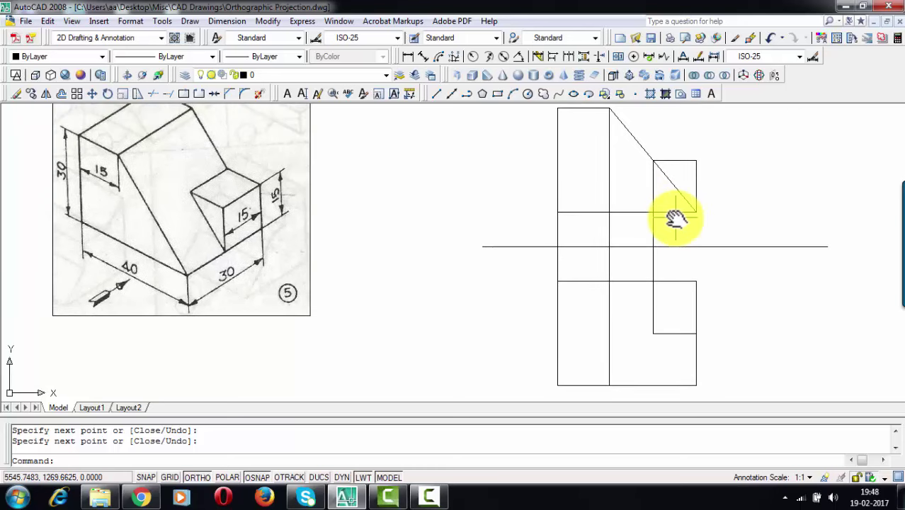
{"action": "key", "text": "Escape"}
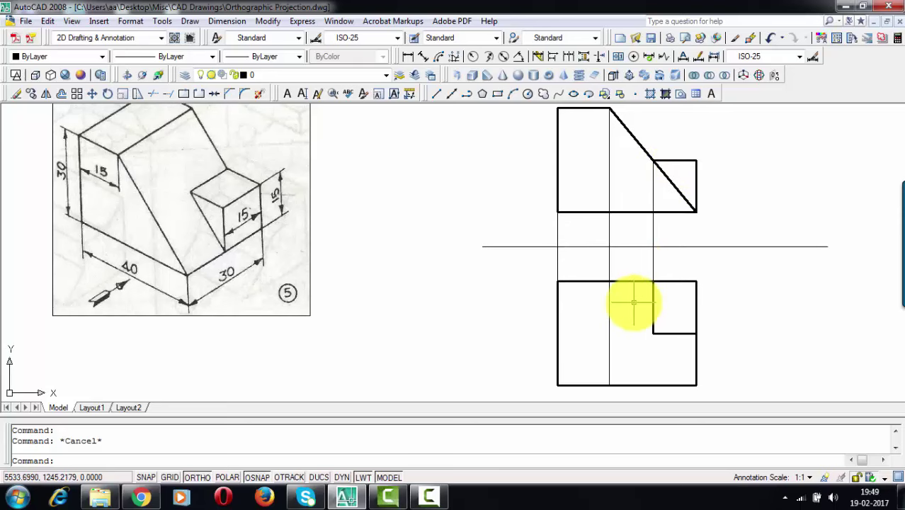
Give the top view's vertical dividing line the heavier lineweight used on the outer edges
{"action": "left_click", "coordinate": [610, 343]}
{"action": "left_click", "coordinate": [602, 348]}
{"action": "left_click", "coordinate": [608, 333]}
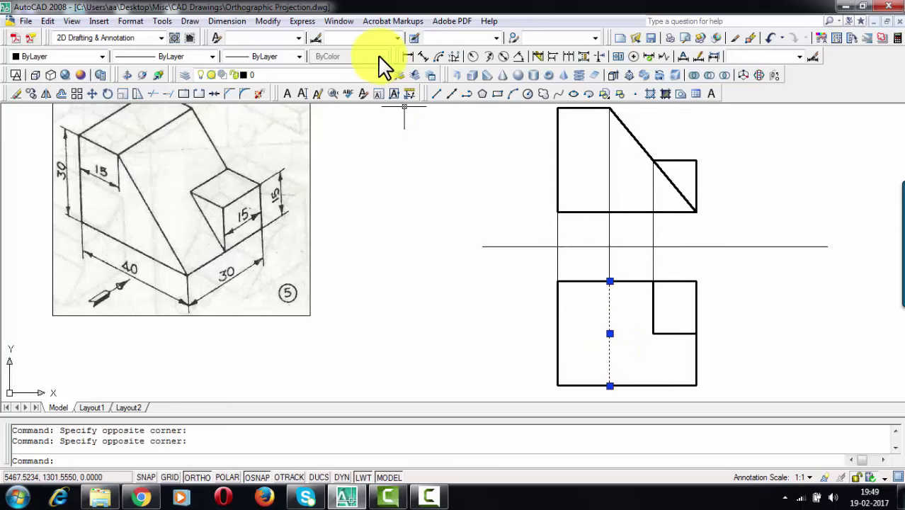
{"action": "left_click", "coordinate": [300, 58]}
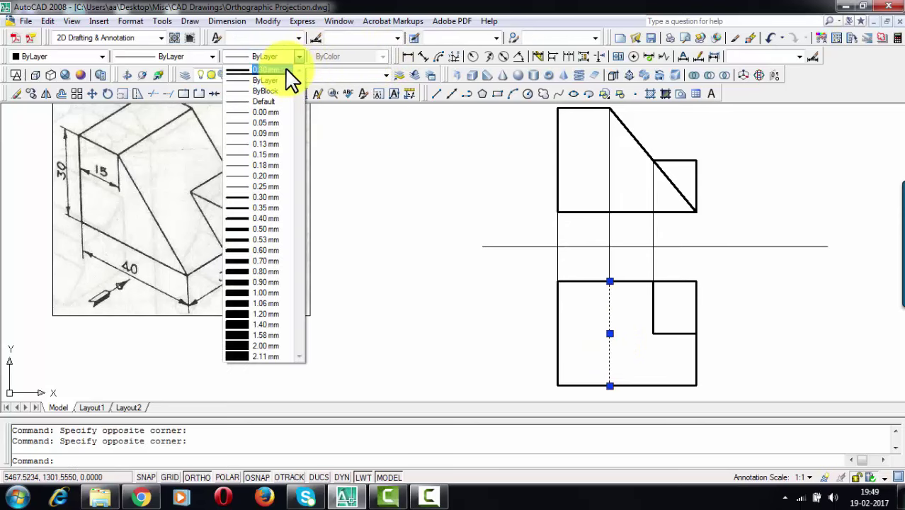
{"action": "left_click", "coordinate": [283, 80]}
{"action": "key", "text": "Escape"}
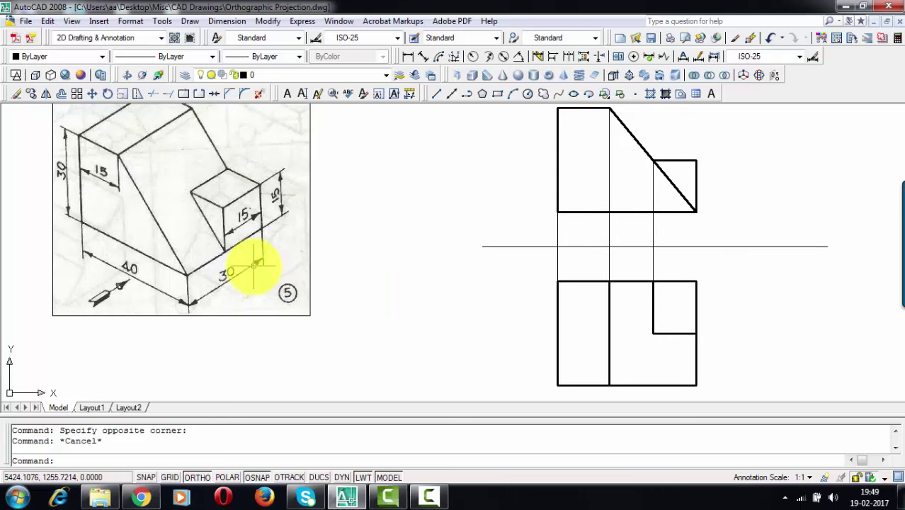
Draw a vertical reference line left of both views, from above the front view to below the top view
{"action": "middle_click_drag", "start_coordinate": [275, 271], "coordinate": [328, 323]}
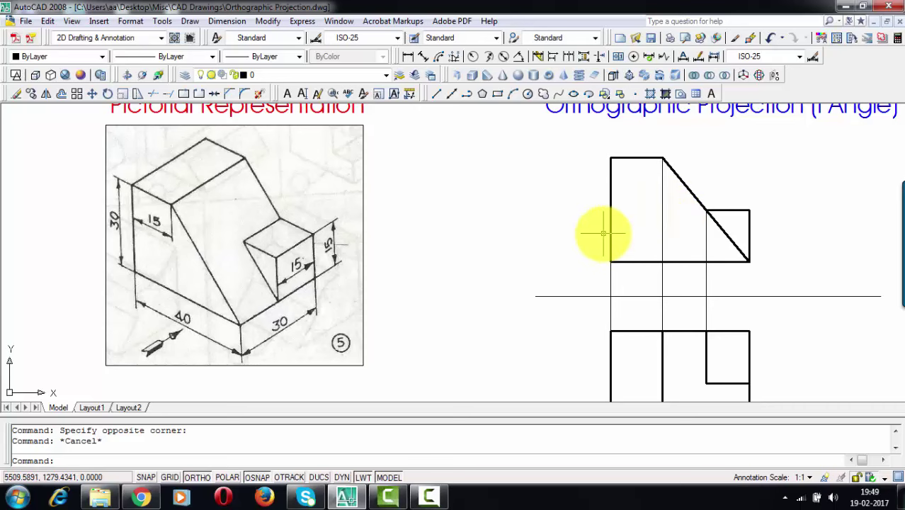
{"action": "scroll", "coordinate": [603, 233], "scroll_direction": "down", "scroll_amount": 2}
{"action": "middle_click_drag", "start_coordinate": [541, 228], "coordinate": [507, 228]}
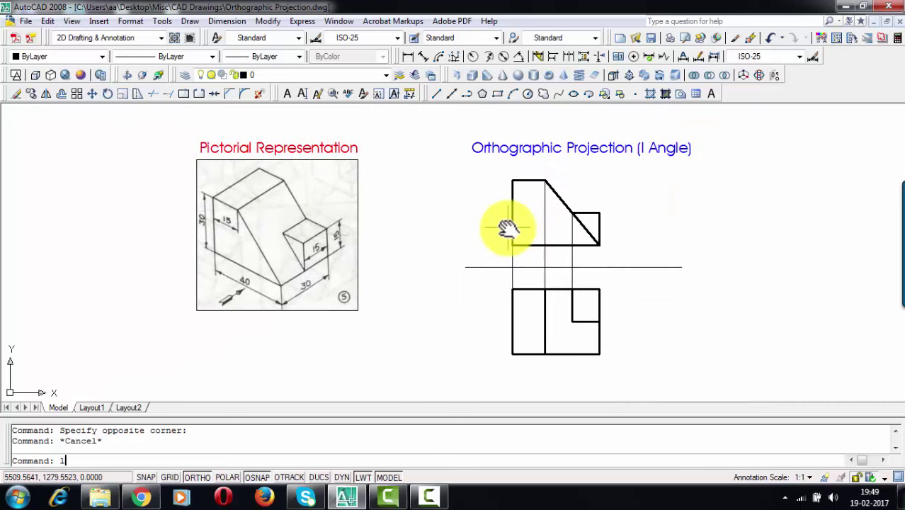
{"action": "key", "text": "Return"}
{"action": "left_click", "coordinate": [480, 170]}
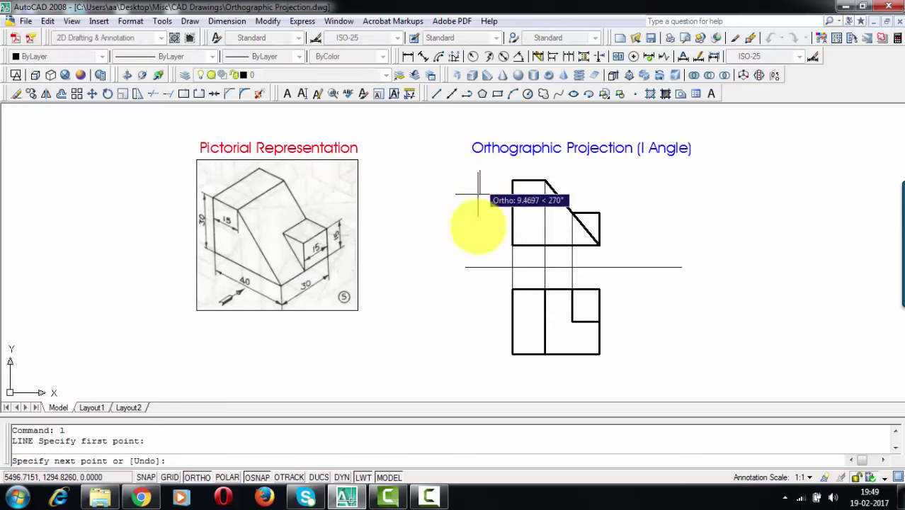
{"action": "left_click", "coordinate": [479, 382]}
{"action": "key", "text": "Return"}
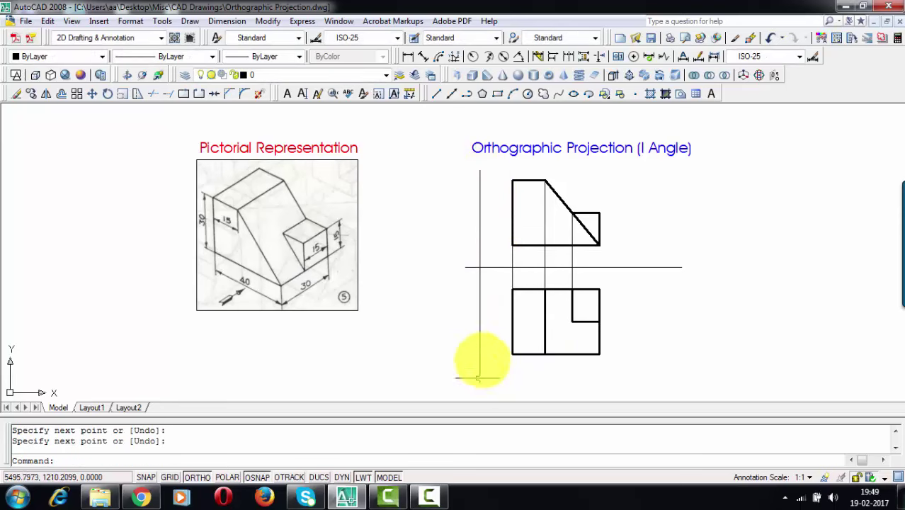
{"action": "scroll", "coordinate": [468, 309], "scroll_direction": "up", "scroll_amount": 3}
Grip-stretch the horizontal ground line's left end so it extends past the vertical line
{"action": "left_click", "coordinate": [482, 221]}
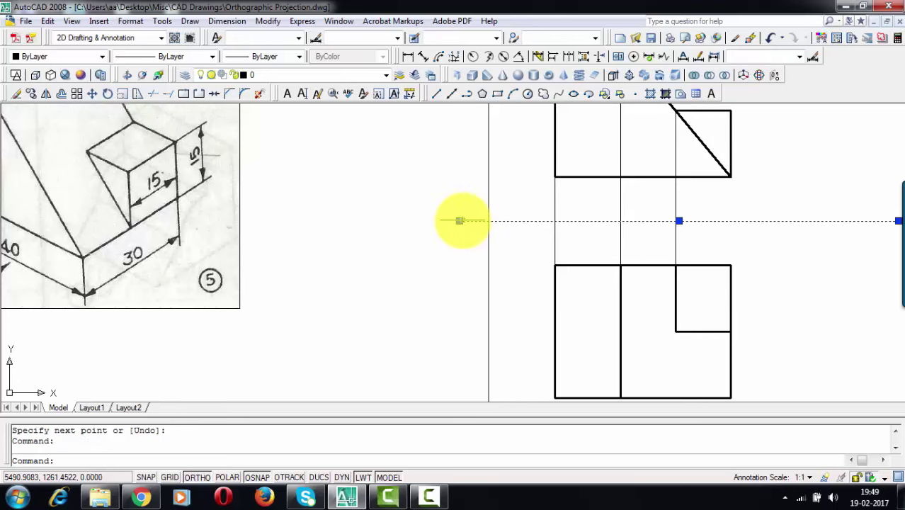
{"action": "left_click", "coordinate": [458, 221]}
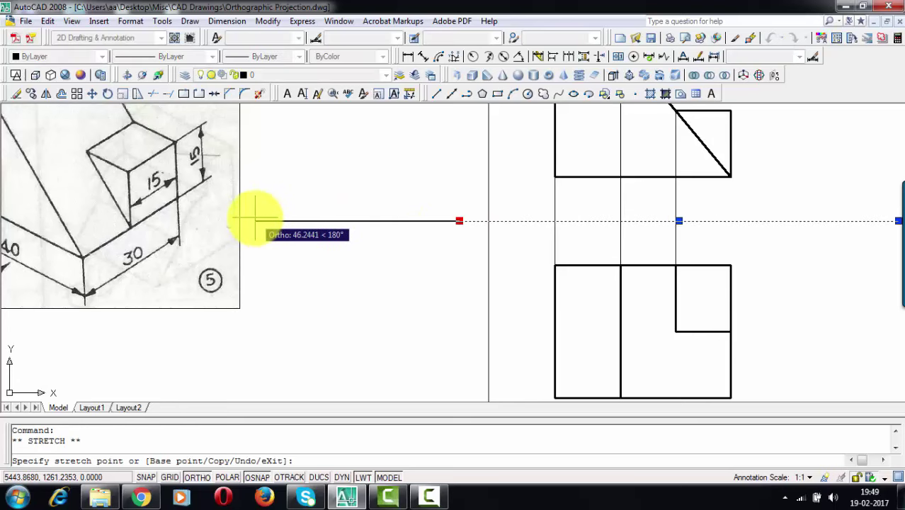
{"action": "key", "text": "Escape"}
{"action": "scroll", "coordinate": [365, 281], "scroll_direction": "down", "scroll_amount": 4}
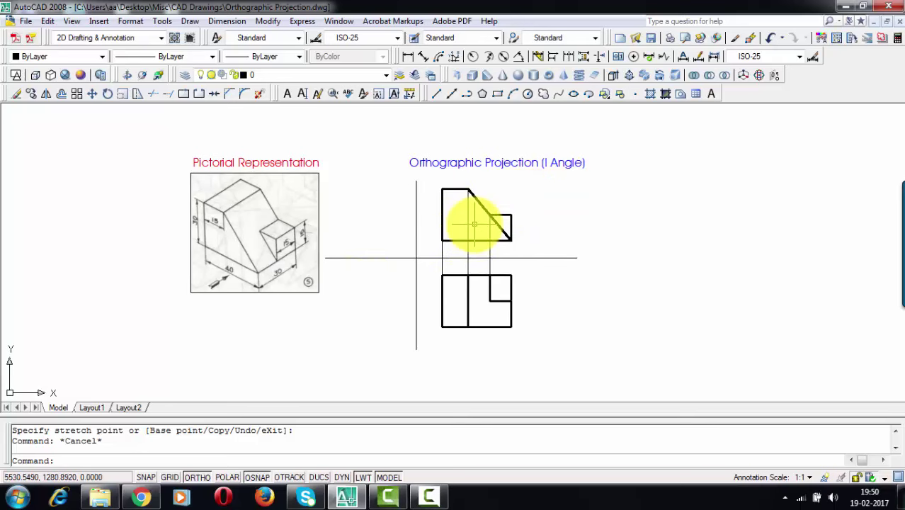
{"action": "scroll", "coordinate": [478, 298], "scroll_direction": "up", "scroll_amount": 3}
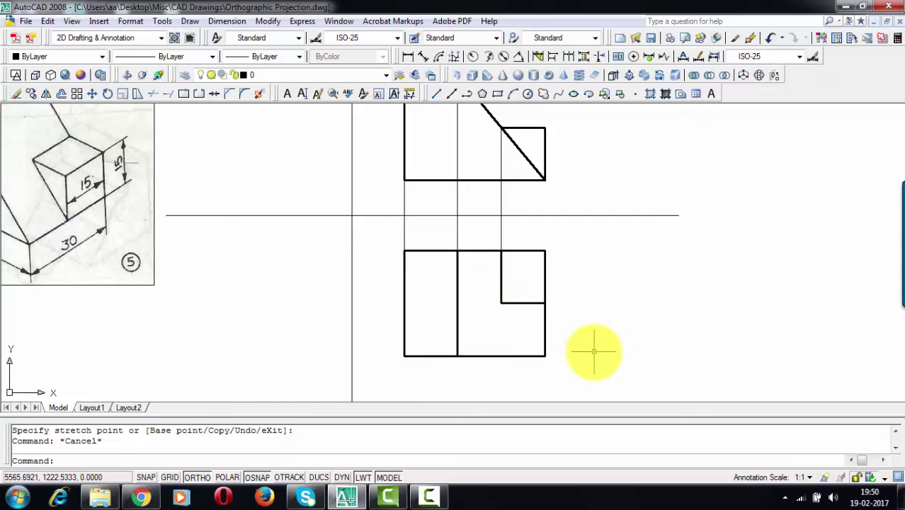
Draw three horizontal projectors from the top view's upper edge, step corner and bottom edge to the vertical line
{"action": "middle_click_drag", "start_coordinate": [337, 239], "coordinate": [438, 312]}
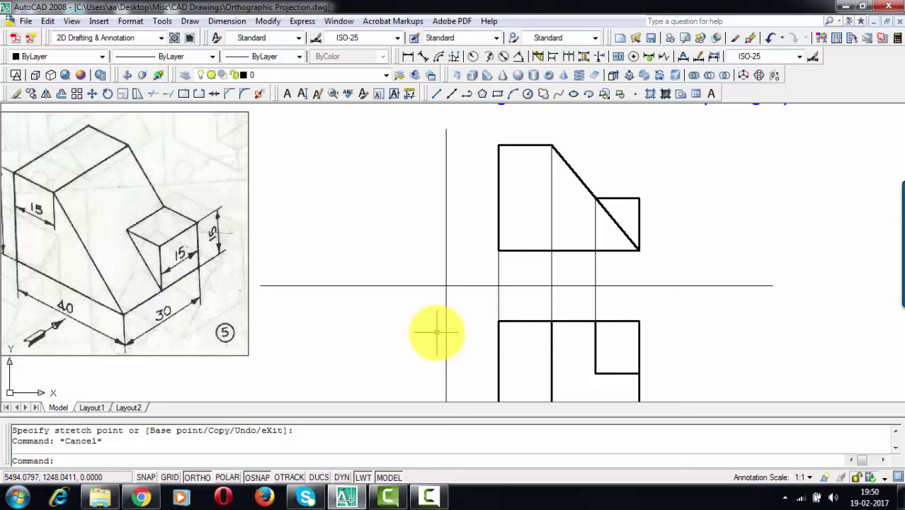
{"action": "middle_click_drag", "start_coordinate": [436, 332], "coordinate": [471, 319]}
{"action": "type", "text": "l"}
{"action": "key", "text": "Return"}
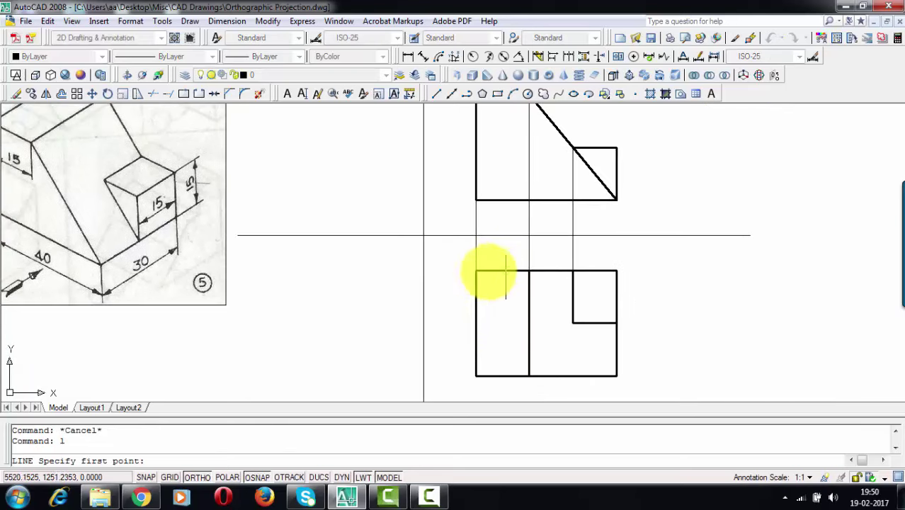
{"action": "left_click", "coordinate": [475, 269]}
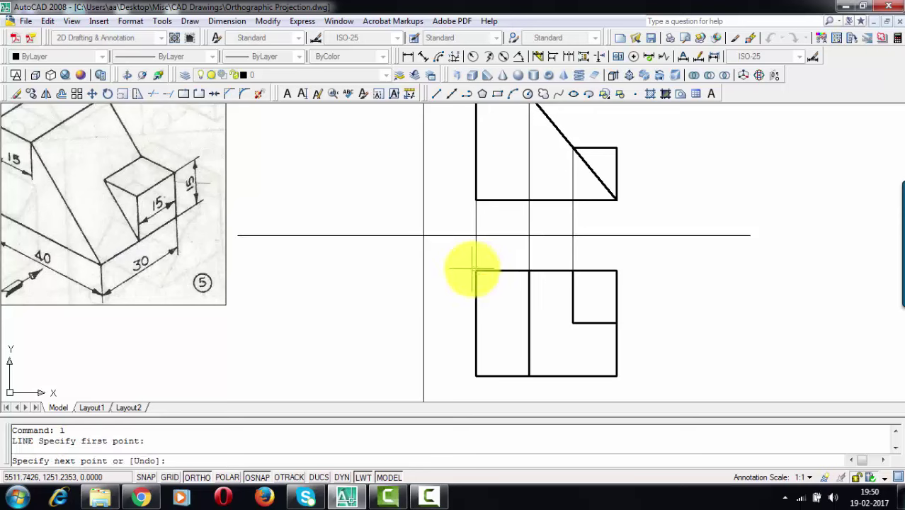
{"action": "left_click", "coordinate": [424, 269]}
{"action": "key", "text": "Return"}
{"action": "type", "text": "l"}
{"action": "key", "text": "Return"}
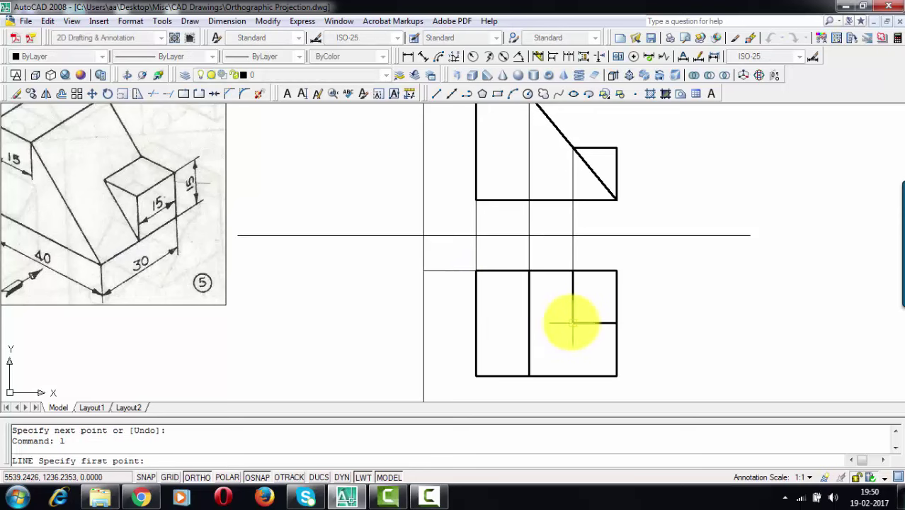
{"action": "left_click", "coordinate": [572, 322]}
{"action": "left_click", "coordinate": [424, 322]}
{"action": "key", "text": "Return"}
{"action": "type", "text": "l"}
{"action": "key", "text": "Return"}
{"action": "left_click", "coordinate": [475, 375]}
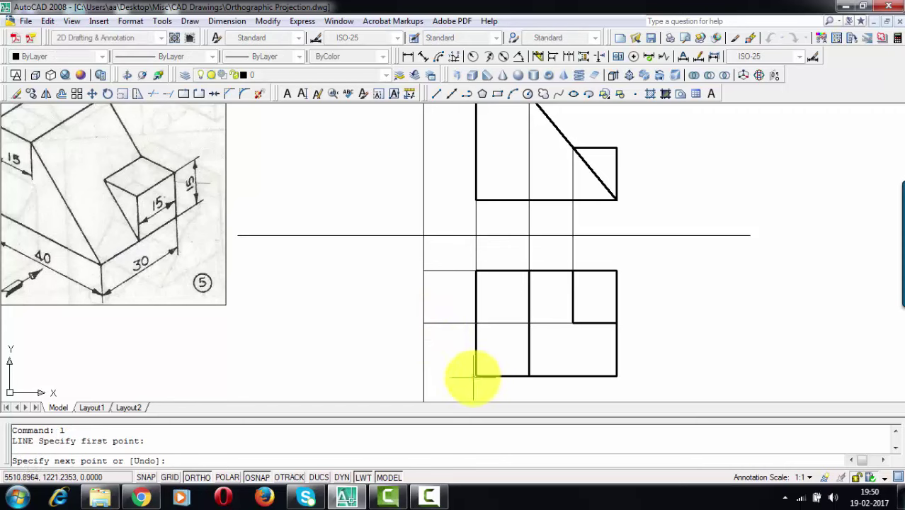
{"action": "left_click", "coordinate": [423, 375]}
{"action": "key", "text": "Return"}
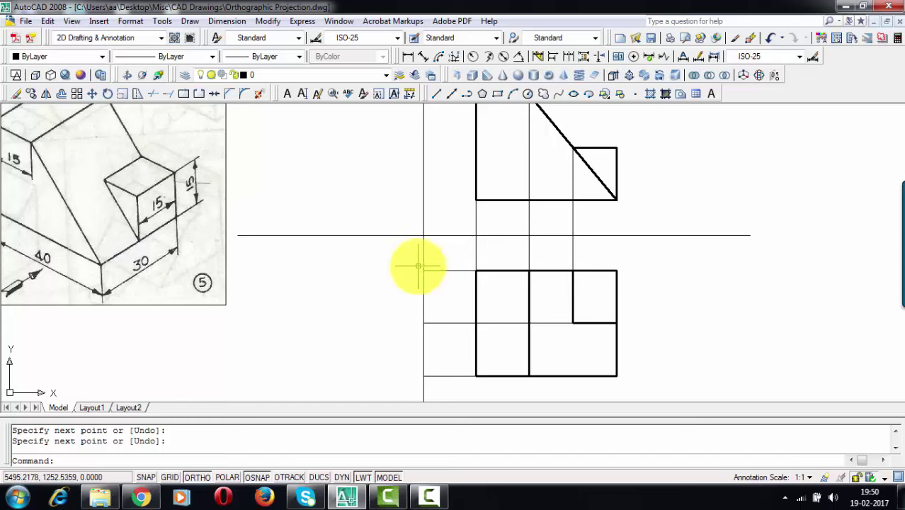
Extend the three 45° diagonals up to the horizontal ground line
{"action": "left_click_drag", "start_coordinate": [416, 230], "coordinate": [395, 386]}
{"action": "left_click", "coordinate": [168, 94]}
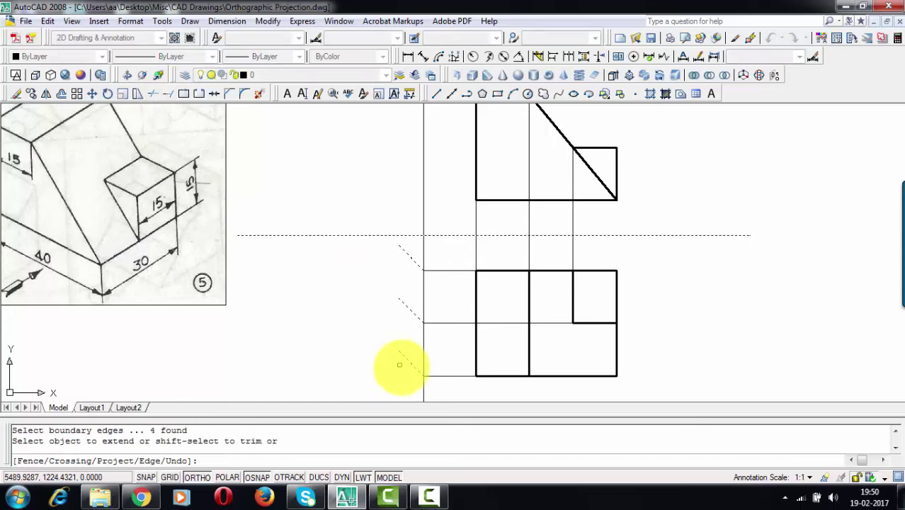
{"action": "left_click", "coordinate": [402, 365]}
{"action": "left_click", "coordinate": [391, 239]}
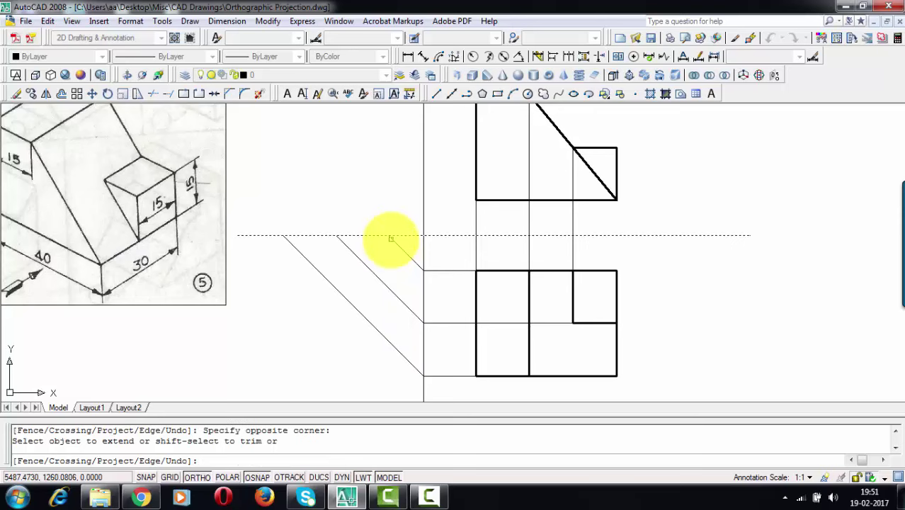
{"action": "key", "text": "Escape"}
{"action": "scroll", "coordinate": [351, 271], "scroll_direction": "down", "scroll_amount": 3}
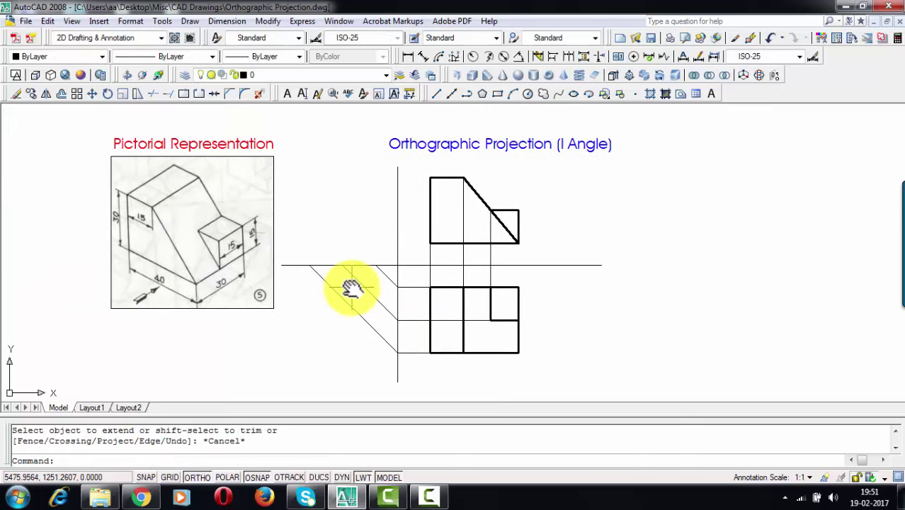
Draw a horizontal projector from the front view's top-left corner leftward past the views
{"action": "type", "text": "l"}
{"action": "key", "text": "Return"}
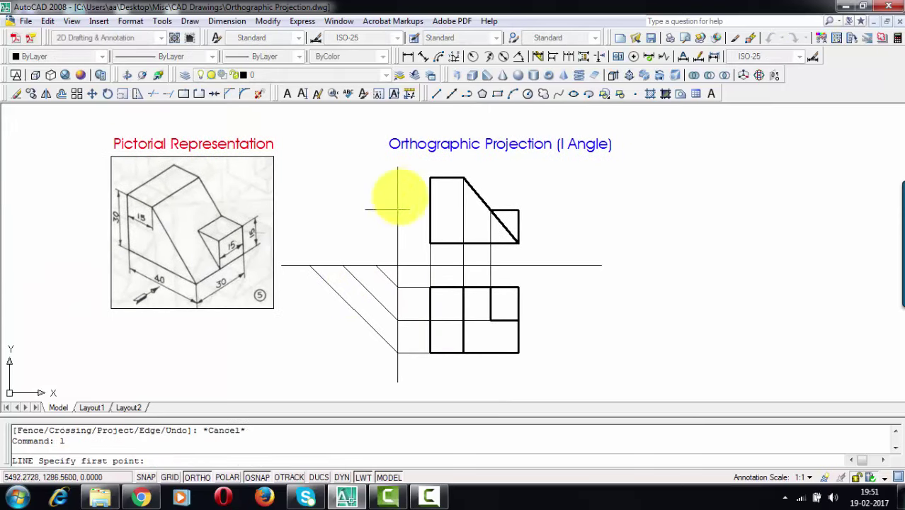
{"action": "left_click", "coordinate": [430, 177]}
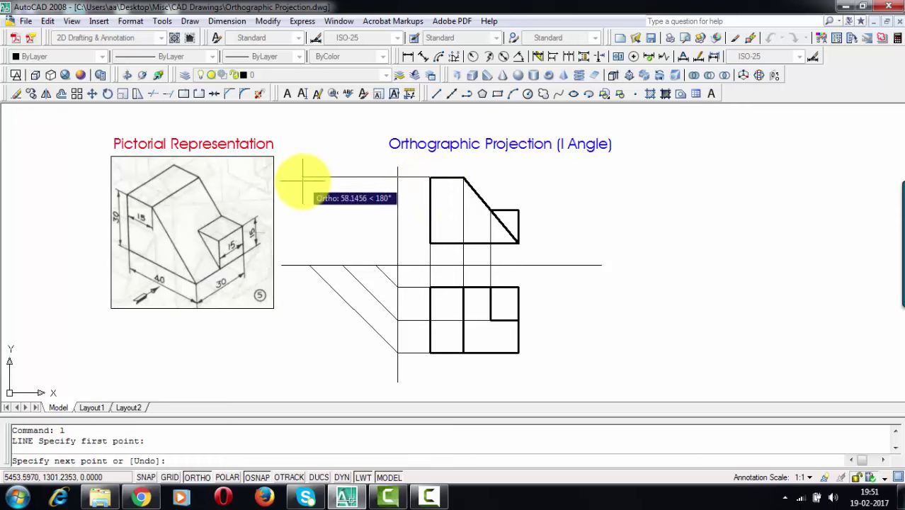
{"action": "left_click", "coordinate": [298, 180]}
{"action": "key", "text": "Return"}
Draw vertical projectors from the first two 45° lines' ends up to the top projector
{"action": "type", "text": "l"}
{"action": "key", "text": "Return"}
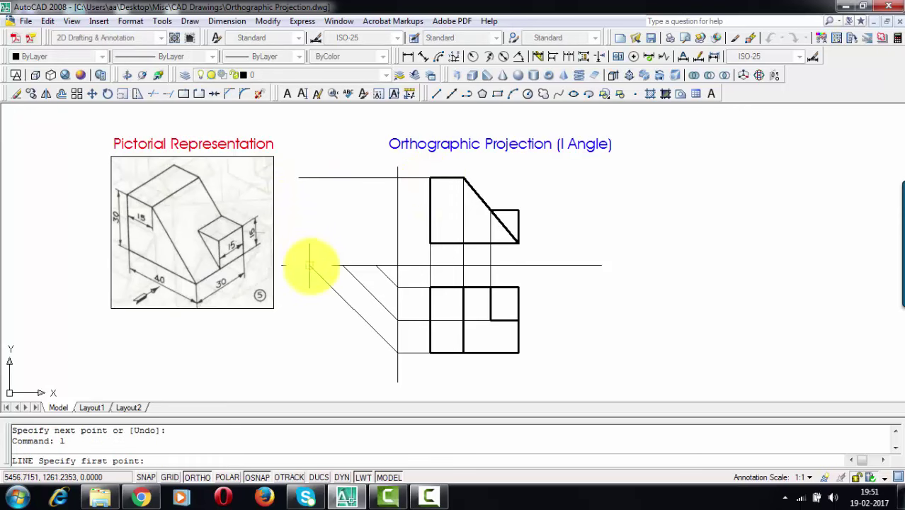
{"action": "left_click", "coordinate": [303, 264]}
{"action": "left_click", "coordinate": [309, 177]}
{"action": "key", "text": "Return"}
{"action": "type", "text": "l"}
{"action": "key", "text": "Return"}
{"action": "left_click", "coordinate": [343, 265]}
{"action": "left_click", "coordinate": [343, 177]}
Zoom into the side-view area and draw the third vertical projector up from its diagonal
{"action": "scroll", "coordinate": [339, 195], "scroll_direction": "up", "scroll_amount": 2}
{"action": "middle_click_drag", "start_coordinate": [337, 196], "coordinate": [359, 203]}
{"action": "key", "text": "Return"}
{"action": "type", "text": "l"}
{"action": "key", "text": "Return"}
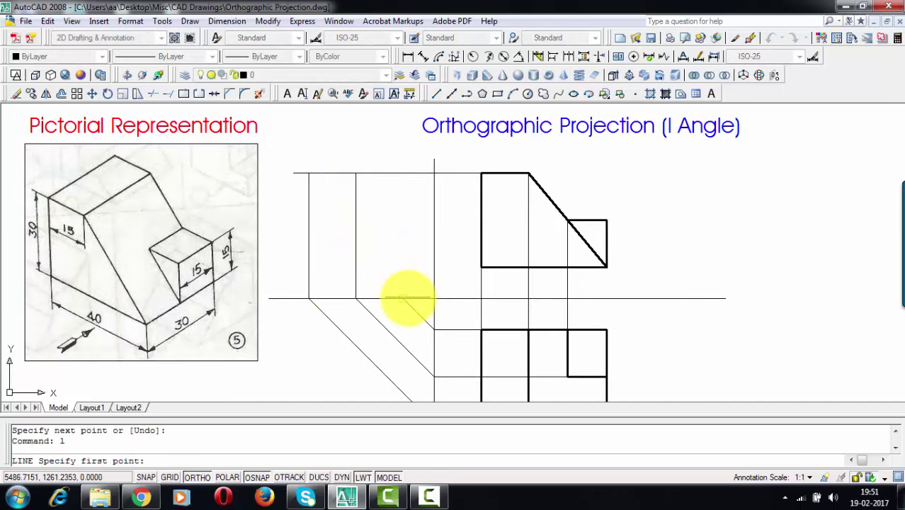
{"action": "left_click", "coordinate": [403, 298]}
{"action": "left_click", "coordinate": [403, 173]}
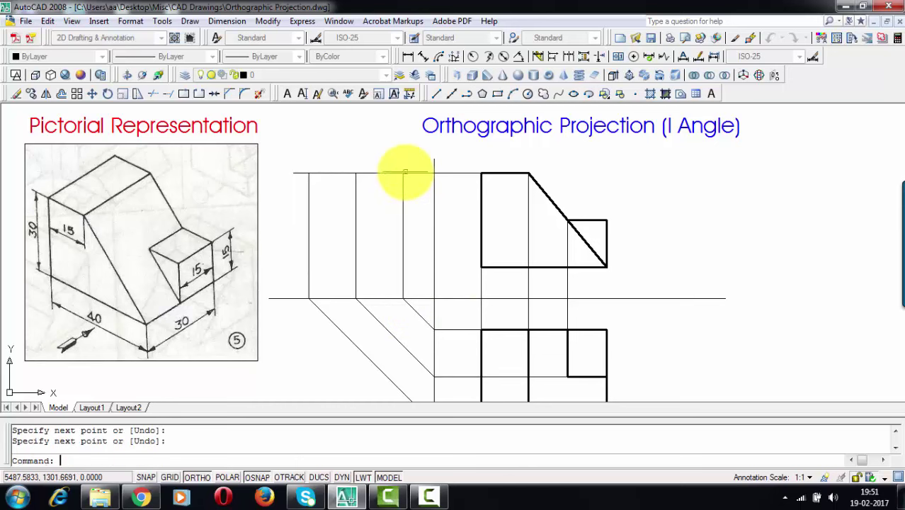
{"action": "key", "text": "Return"}
Draw horizontal projectors from the front view's bottom-left corner and step top into the side view
{"action": "type", "text": "l"}
{"action": "key", "text": "Return"}
{"action": "left_click", "coordinate": [481, 267]}
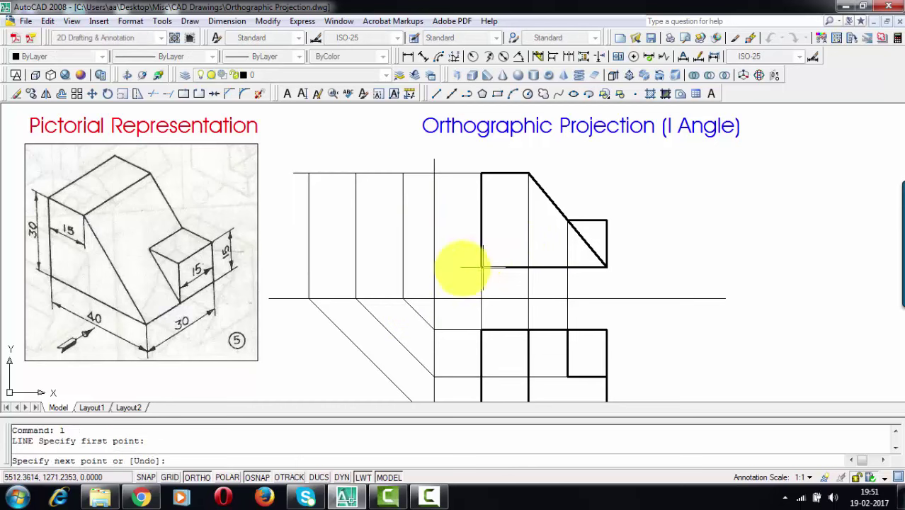
{"action": "left_click", "coordinate": [308, 267]}
{"action": "key", "text": "Return"}
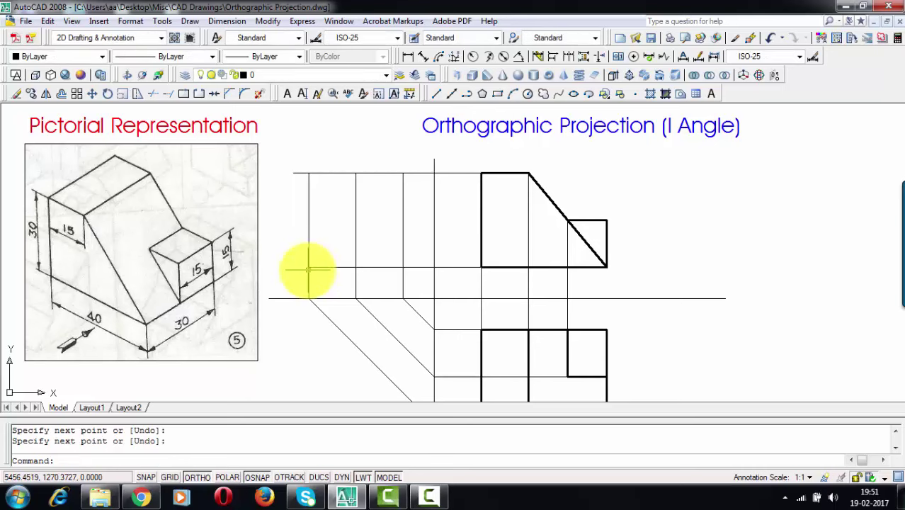
{"action": "type", "text": "l"}
{"action": "key", "text": "Return"}
{"action": "left_click", "coordinate": [567, 220]}
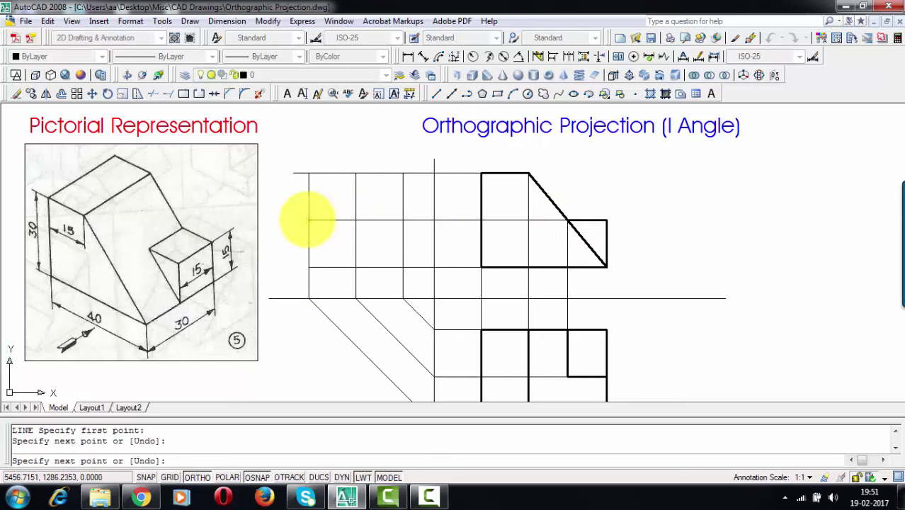
{"action": "key", "text": "Return"}
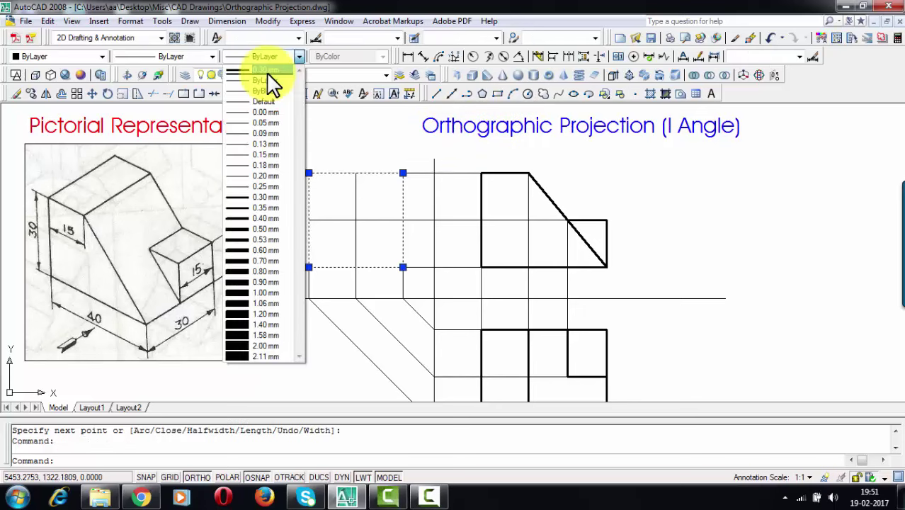
Make the side view outline 0.30 mm thick and draw the step edges in its lower right
{"action": "left_click", "coordinate": [267, 73]}
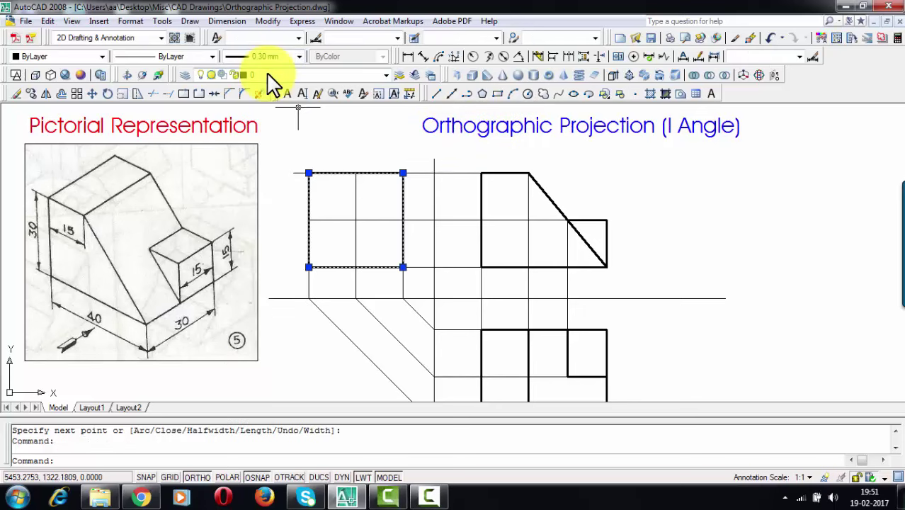
{"action": "key", "text": "Escape"}
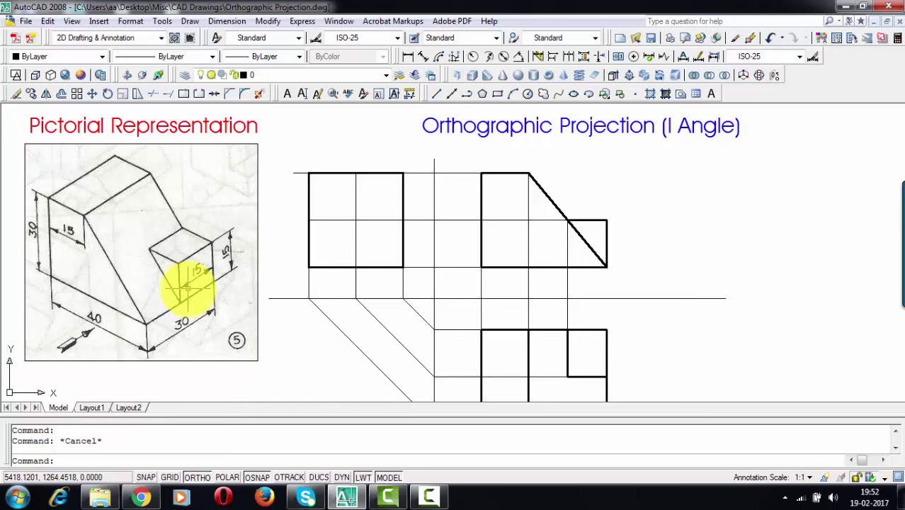
{"action": "key", "text": "Return"}
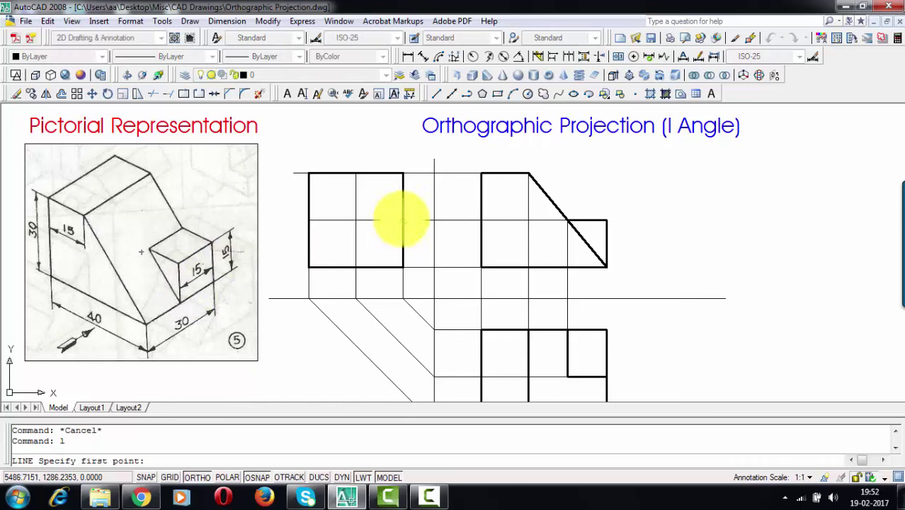
{"action": "left_click", "coordinate": [403, 220]}
{"action": "left_click", "coordinate": [344, 218]}
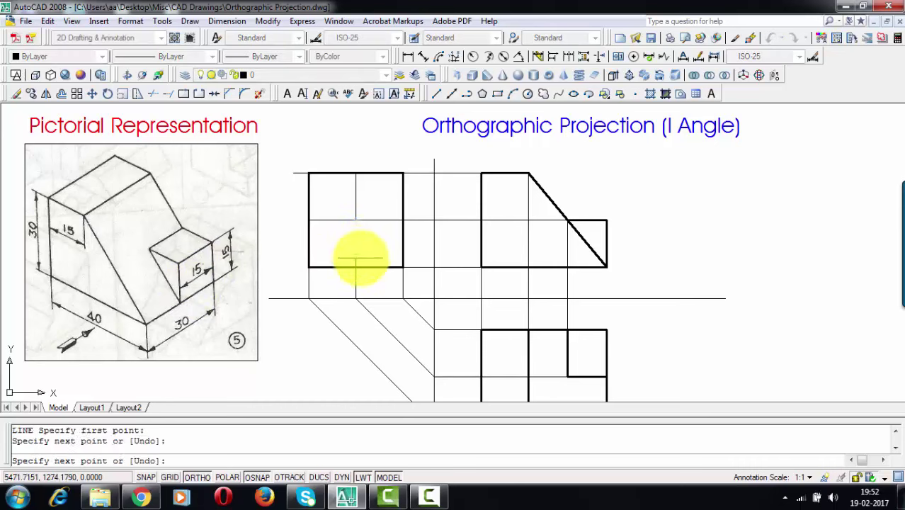
{"action": "left_click", "coordinate": [355, 266]}
{"action": "key", "text": "Return"}
Set the two new step lines to the thick lineweight and recentre the views
{"action": "left_click", "coordinate": [356, 242]}
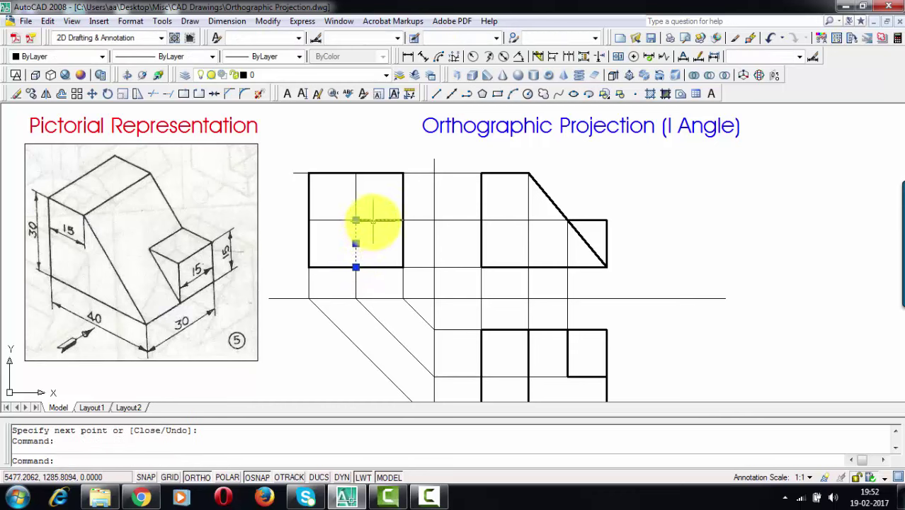
{"action": "left_click", "coordinate": [373, 220]}
{"action": "left_click", "coordinate": [298, 57]}
{"action": "left_click", "coordinate": [283, 68]}
{"action": "key", "text": "Escape"}
{"action": "middle_click_drag", "start_coordinate": [383, 192], "coordinate": [457, 166]}
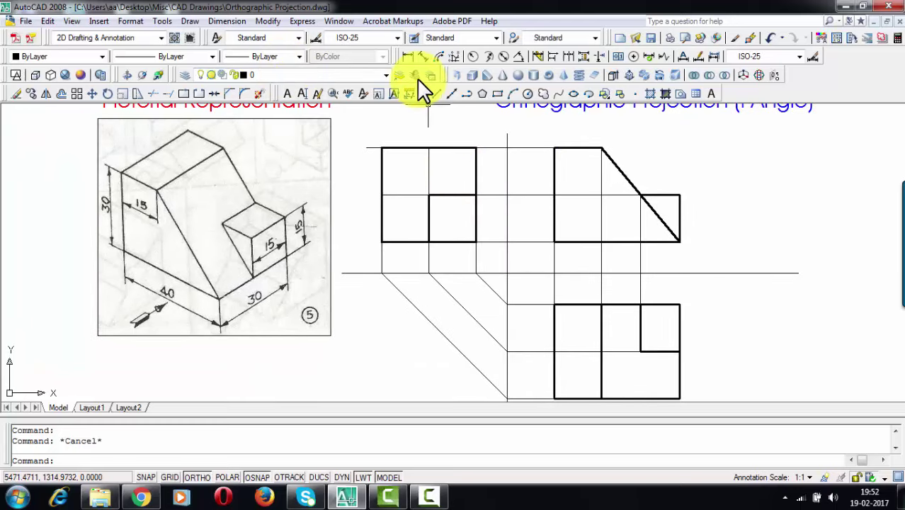
Dimension the front view's 30 overall height and its 15 top width
{"action": "left_click", "coordinate": [408, 56]}
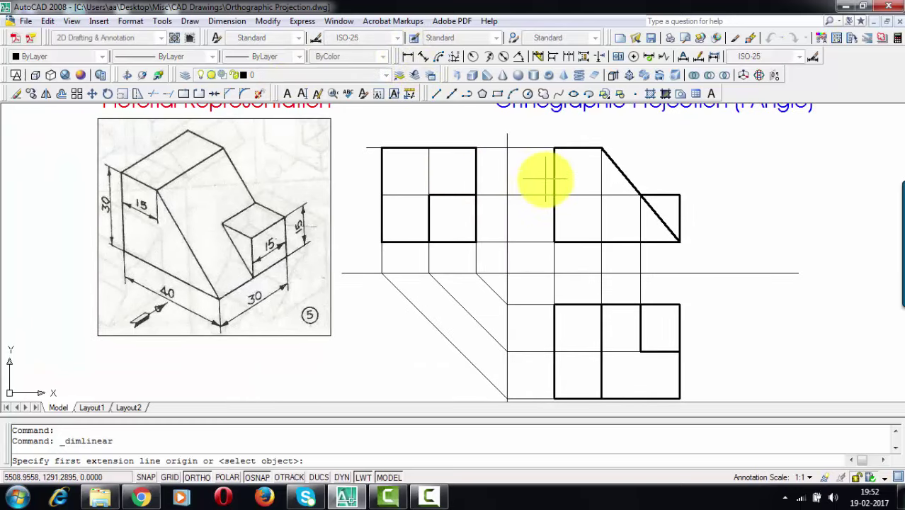
{"action": "key", "text": "Return"}
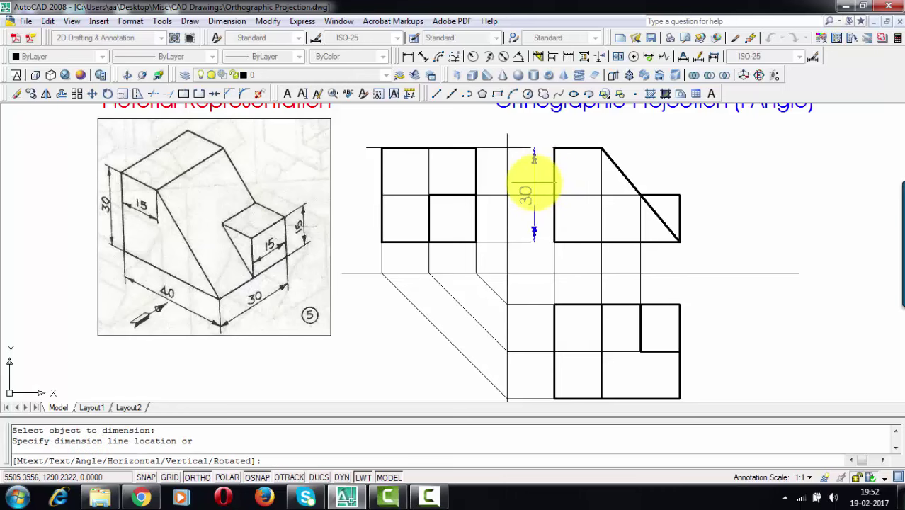
{"action": "left_click", "coordinate": [534, 189]}
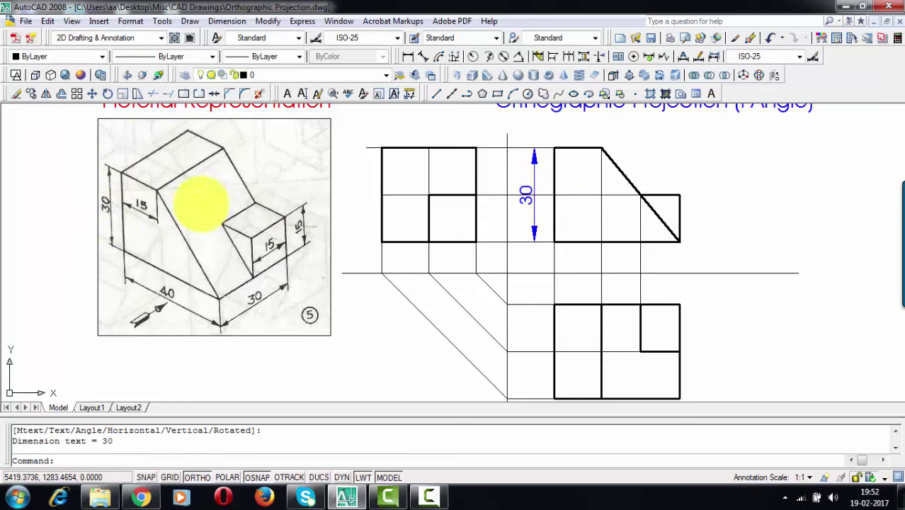
{"action": "left_click", "coordinate": [409, 56]}
{"action": "key", "text": "Return"}
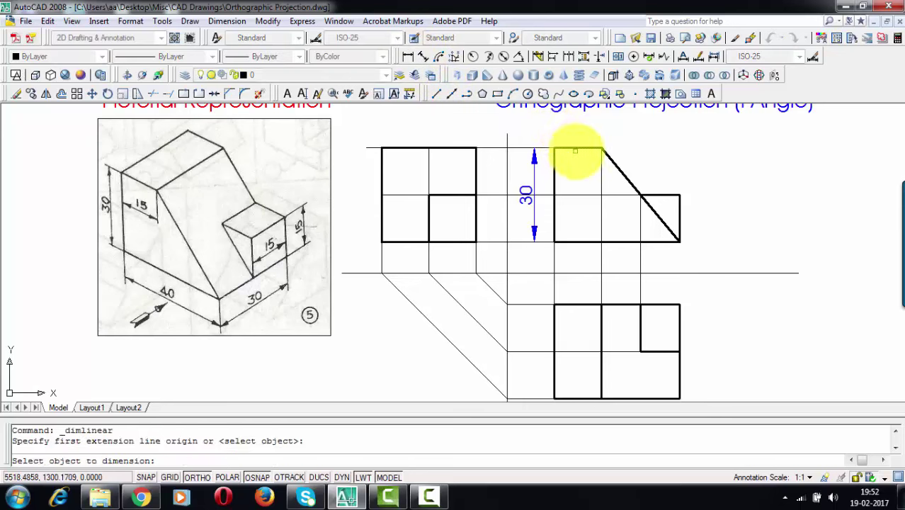
{"action": "left_click", "coordinate": [578, 149]}
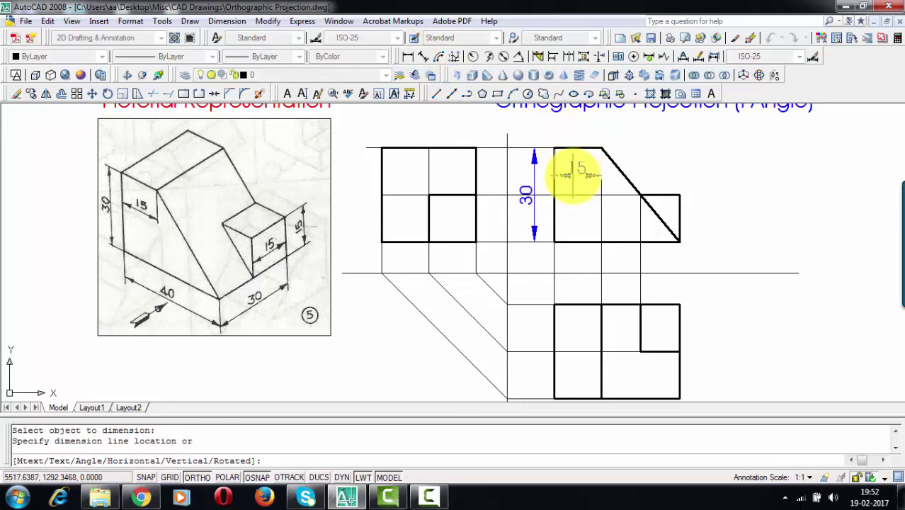
{"action": "left_click", "coordinate": [573, 172]}
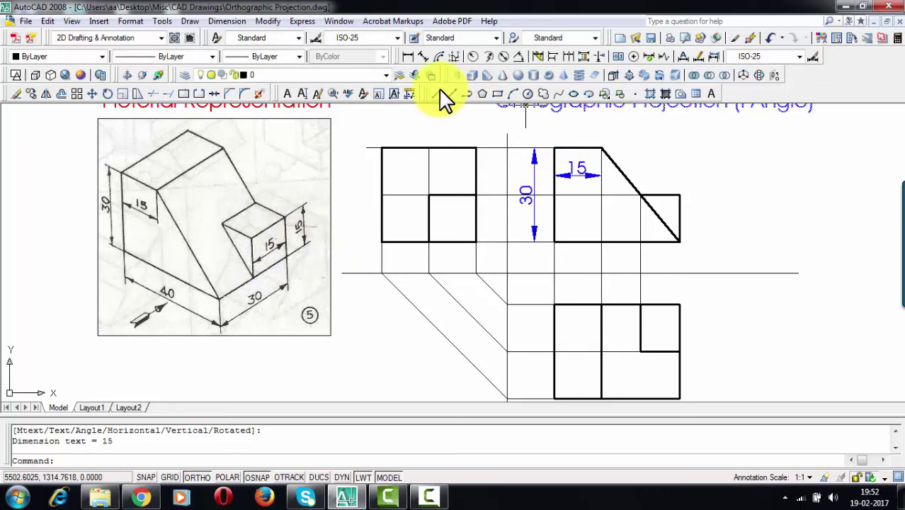
Add the 15 step-height dimension to the right of the front view
{"action": "left_click", "coordinate": [408, 56]}
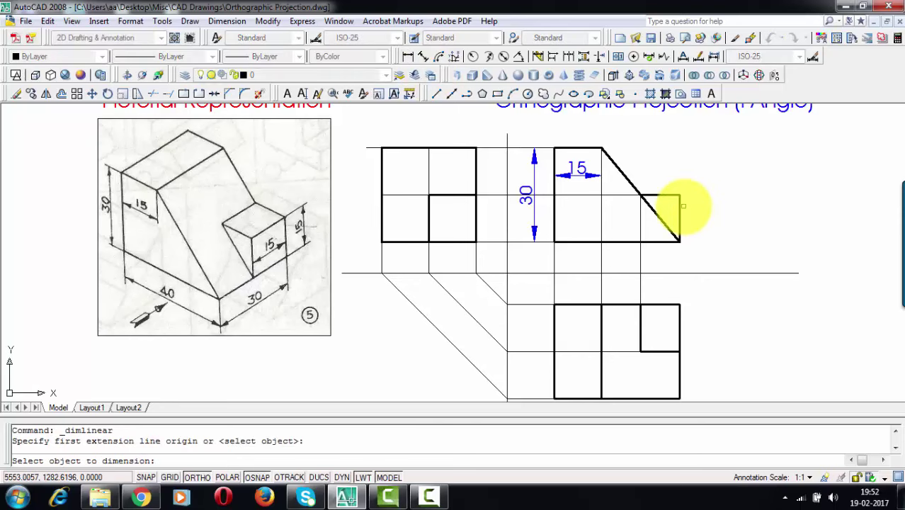
{"action": "left_click", "coordinate": [680, 207]}
{"action": "left_click", "coordinate": [711, 213]}
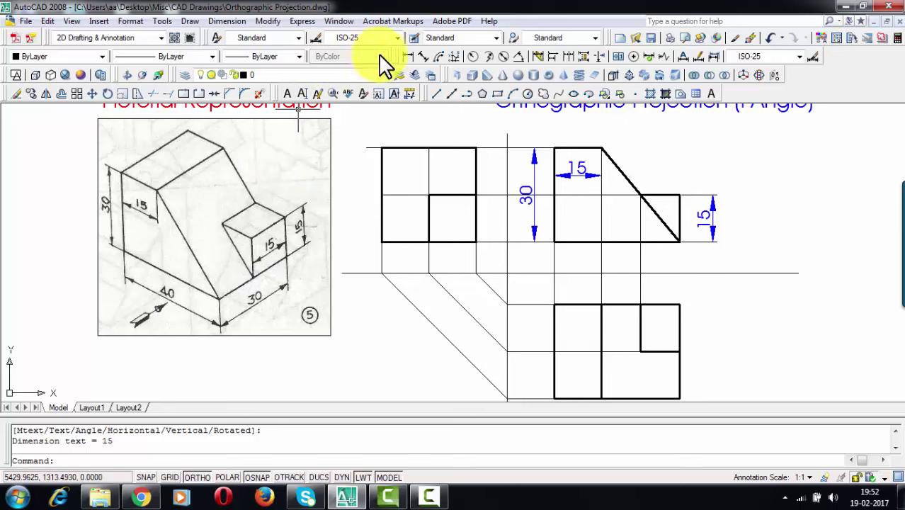
{"action": "left_click", "coordinate": [408, 57]}
{"action": "key", "text": "Return"}
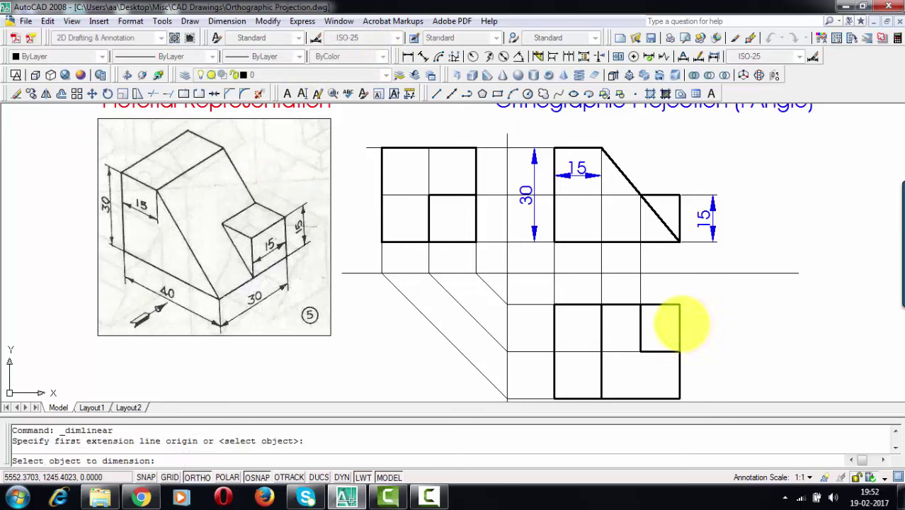
Place the 15 notch-depth dimension to the right of the top view
{"action": "left_click", "coordinate": [680, 323]}
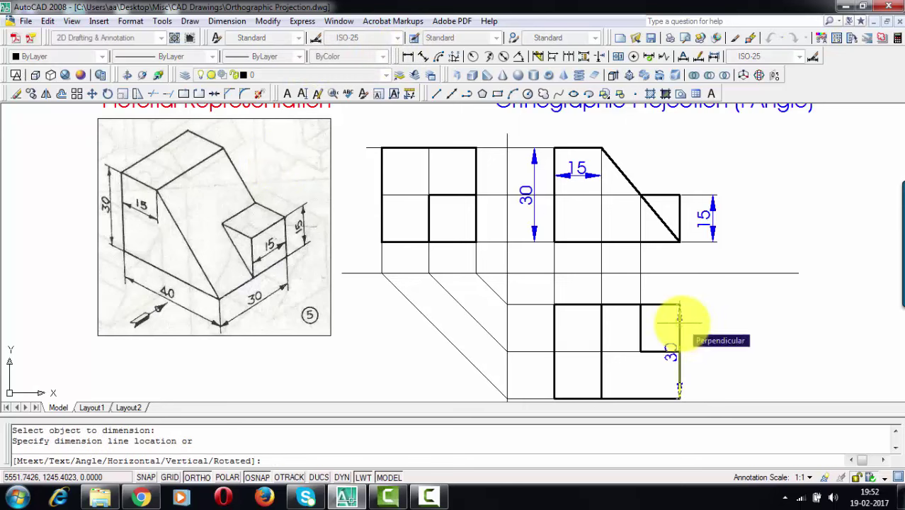
{"action": "key", "text": "Escape"}
{"action": "left_click", "coordinate": [408, 56]}
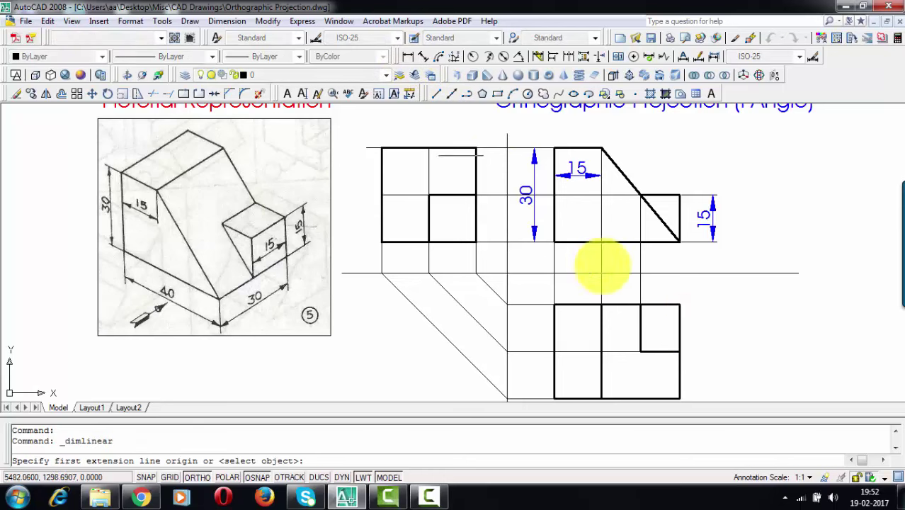
{"action": "left_click", "coordinate": [680, 305]}
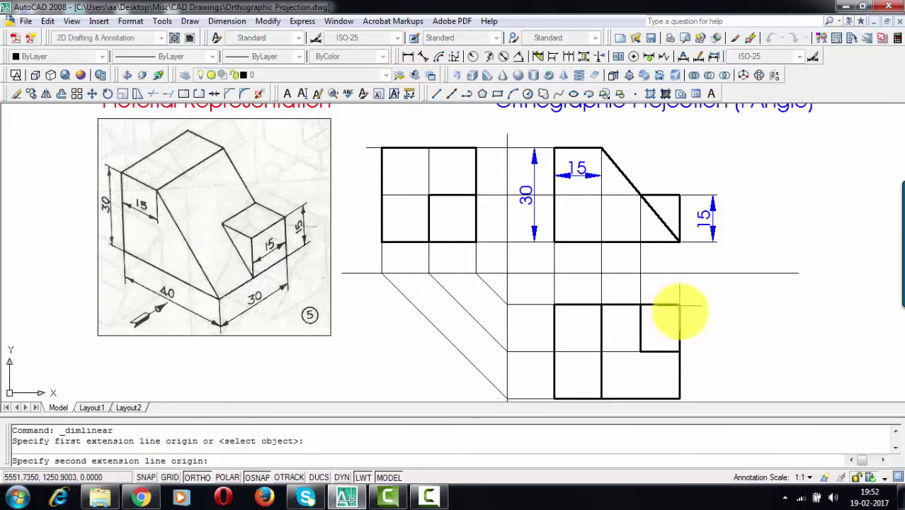
{"action": "left_click", "coordinate": [679, 351]}
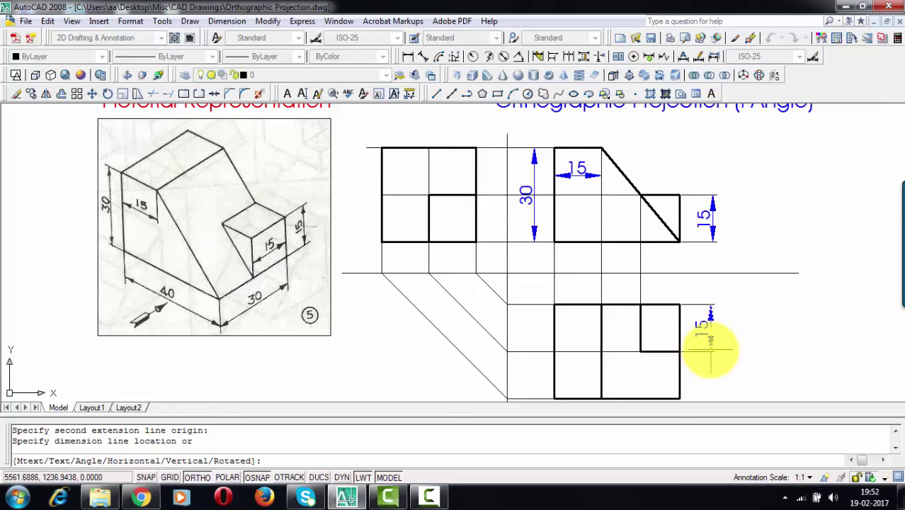
{"action": "left_click", "coordinate": [710, 343]}
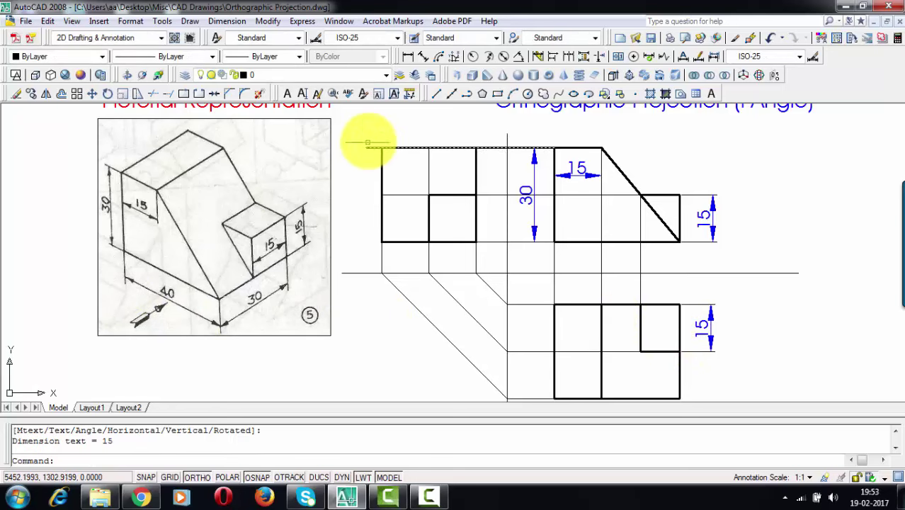
Add the 40 overall length dimension below the top view, then pick its right edge's corners
{"action": "middle_click_drag", "start_coordinate": [476, 273], "coordinate": [458, 243]}
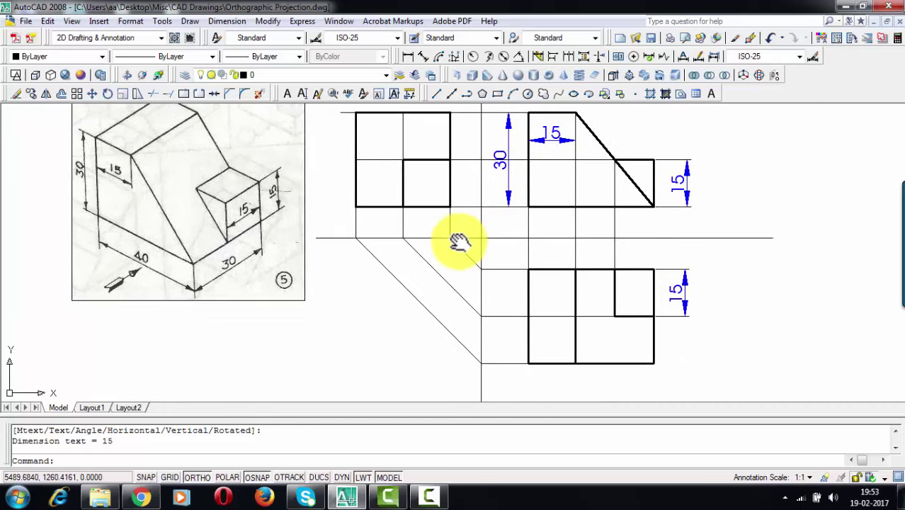
{"action": "left_click", "coordinate": [408, 58]}
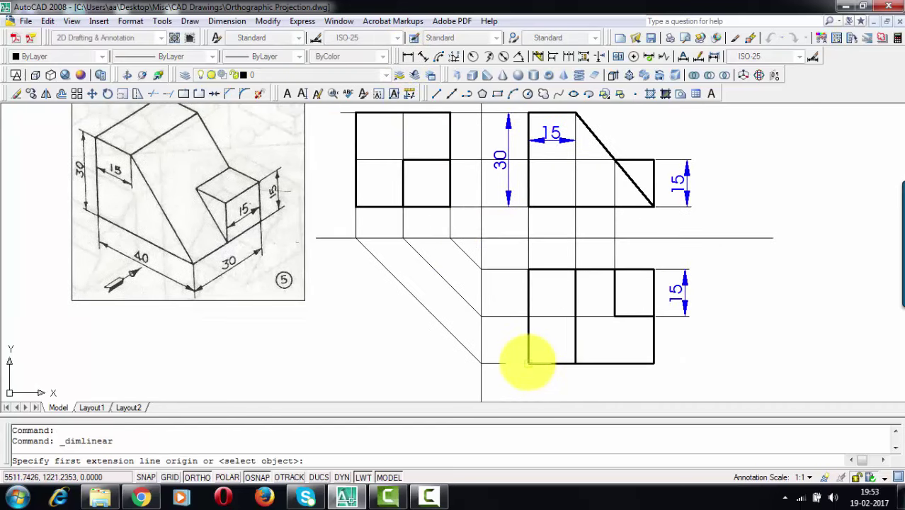
{"action": "left_click", "coordinate": [528, 363]}
{"action": "left_click", "coordinate": [653, 362]}
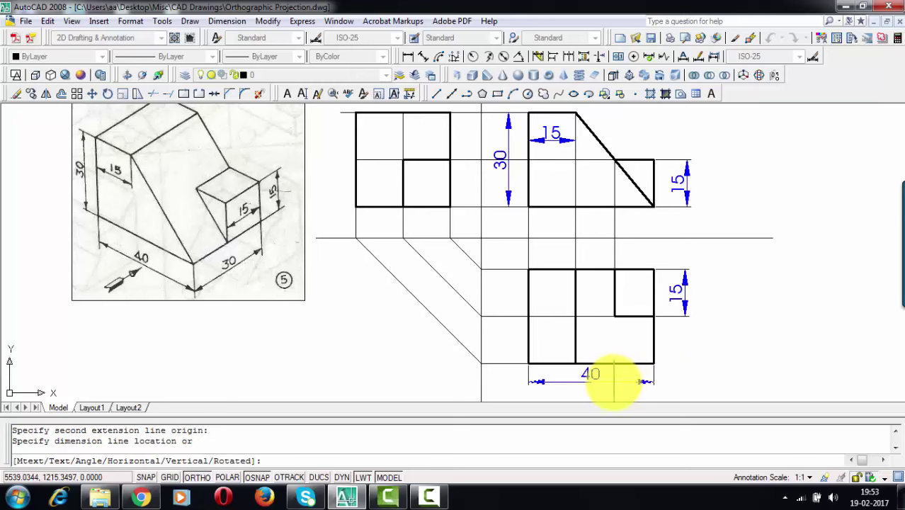
{"action": "left_click", "coordinate": [614, 382]}
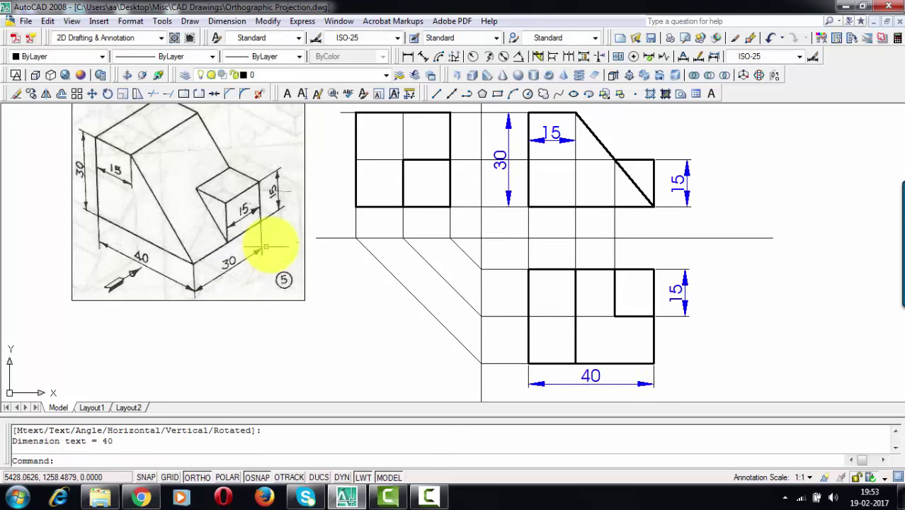
{"action": "left_click", "coordinate": [409, 57]}
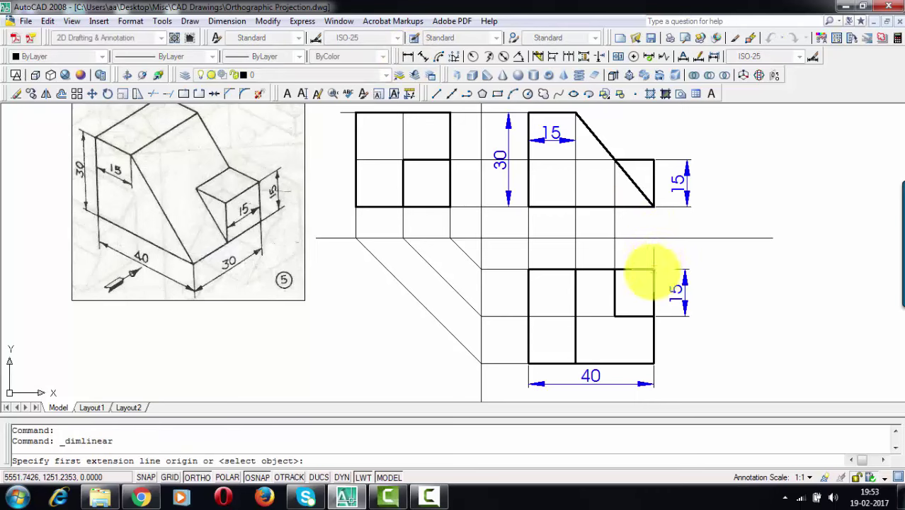
{"action": "left_click", "coordinate": [653, 270]}
{"action": "left_click", "coordinate": [653, 363]}
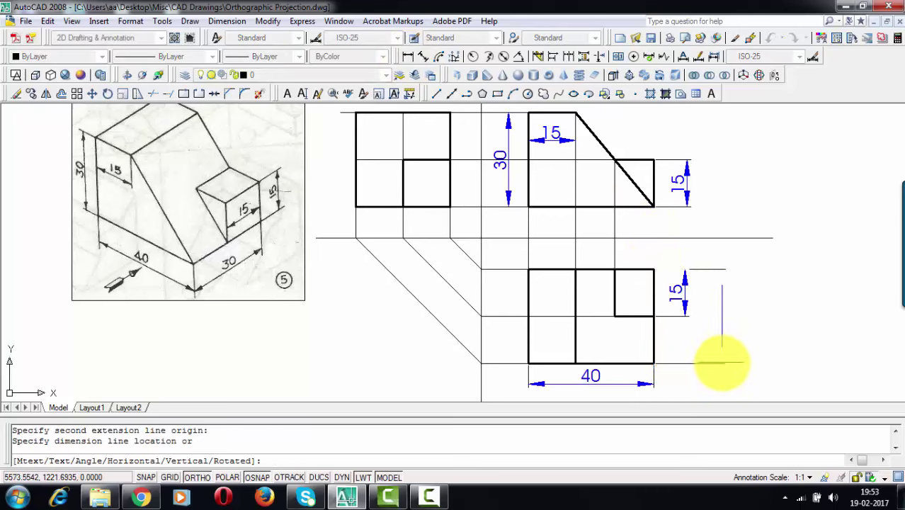